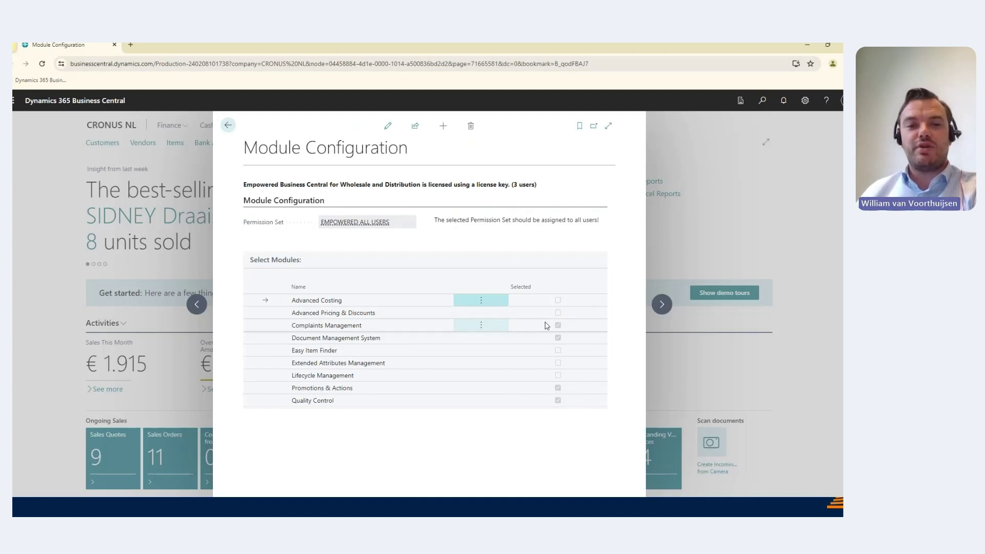
- Close the module configuration and search for "comp set" to open the Complaint Management Setup page
key(Escape)
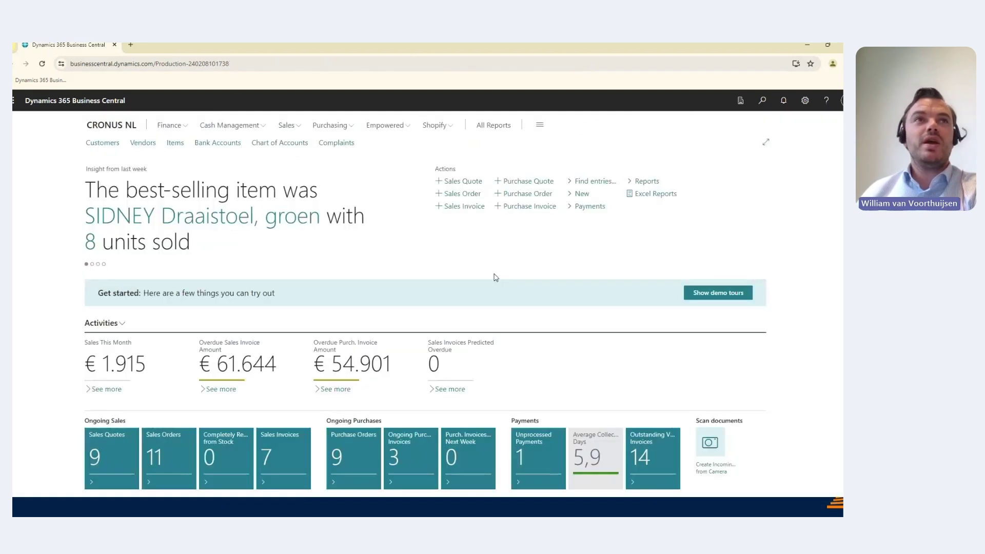
click(763, 102)
text(comp set)
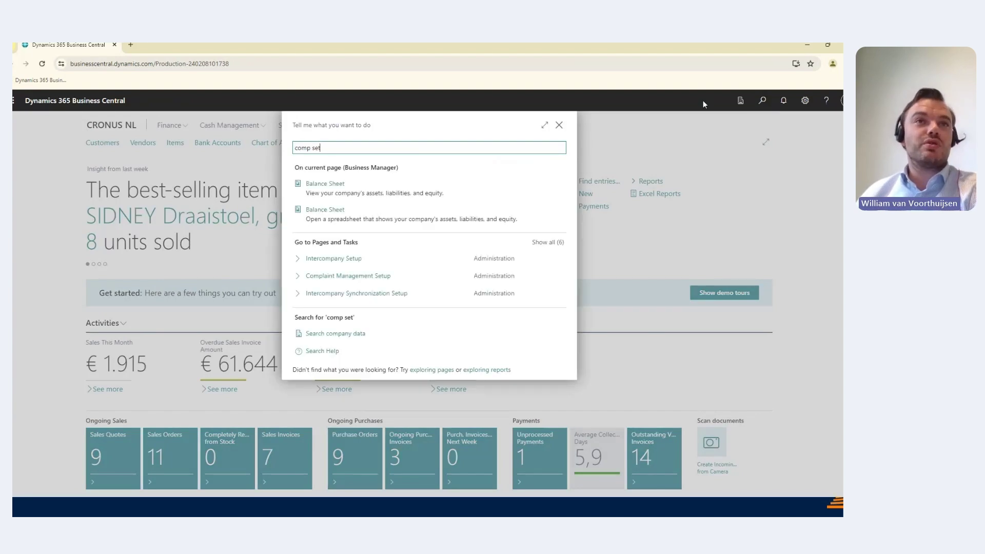
click(351, 279)
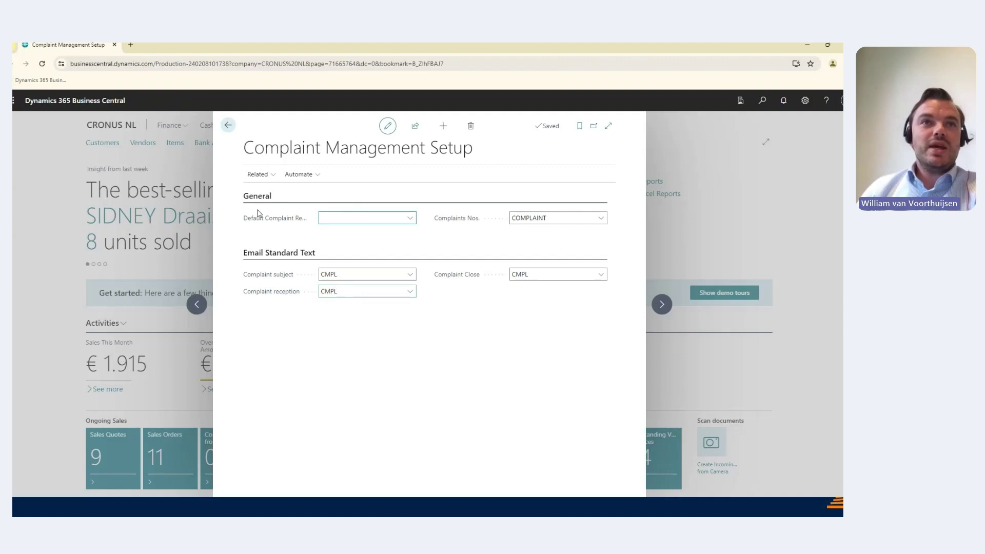
- Review the complaint reason codes and the level of gravity list related to the complaint setup
click(275, 177)
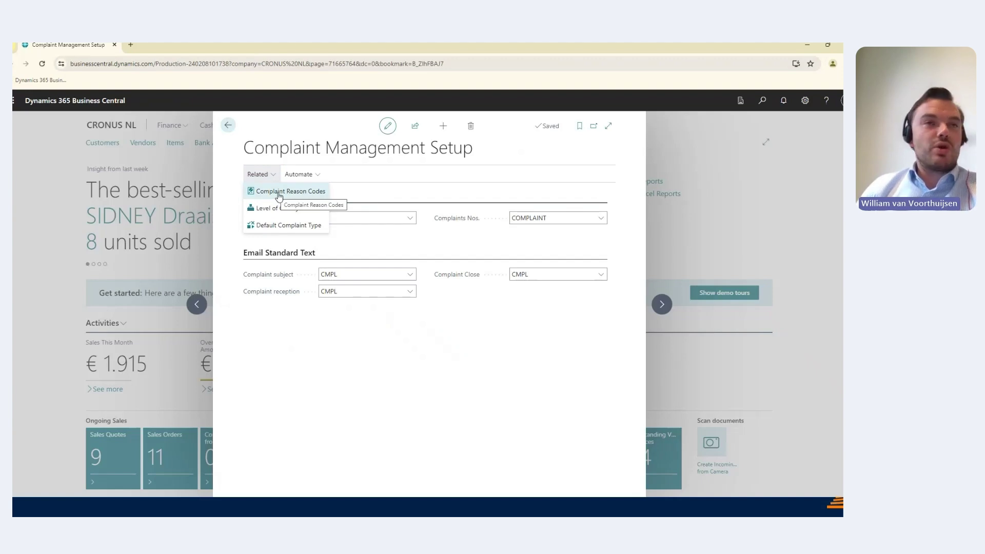
click(279, 196)
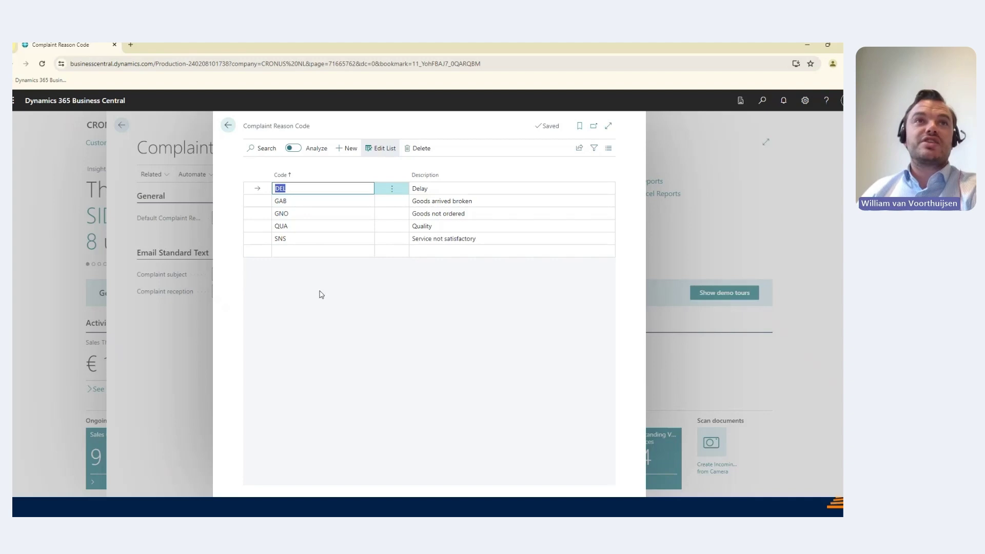
click(229, 129)
click(277, 178)
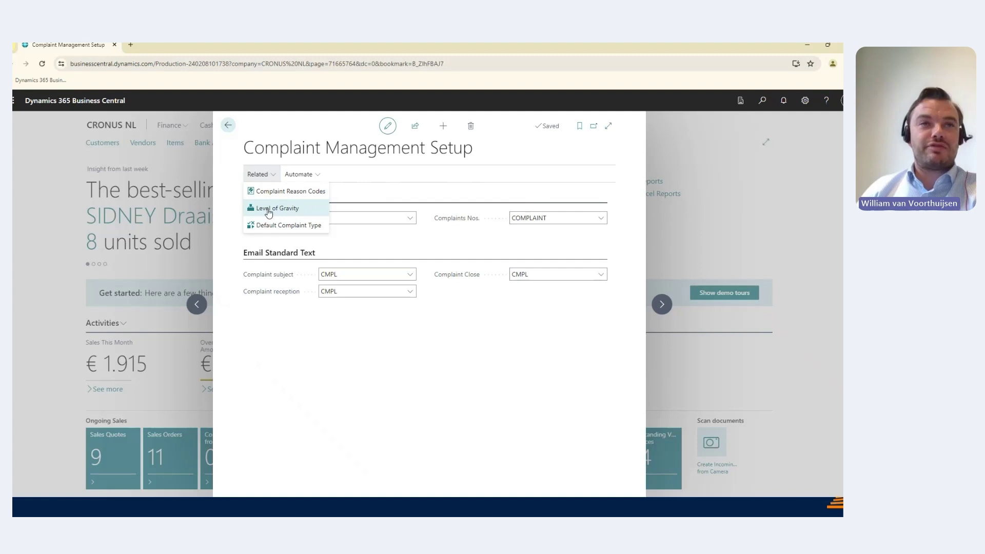
click(269, 211)
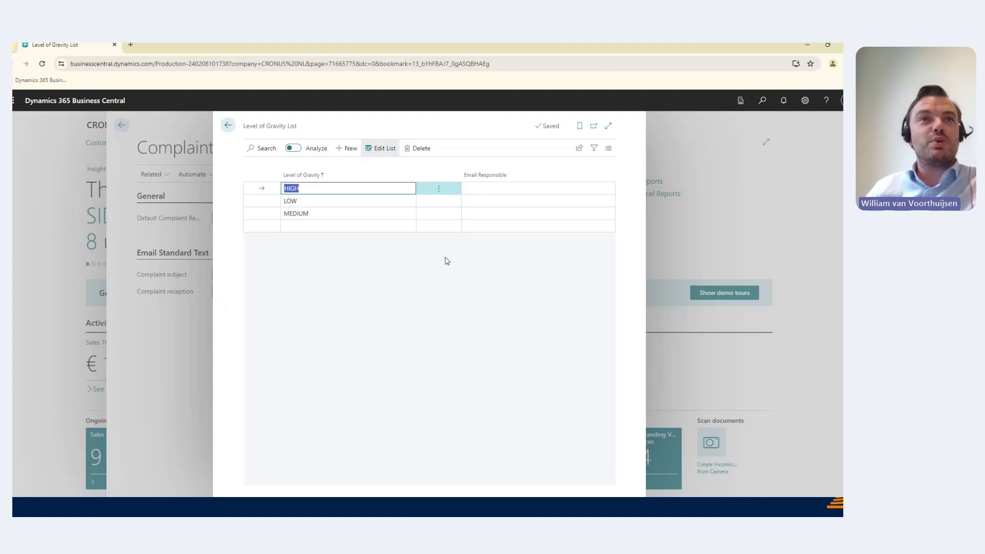
click(229, 126)
- Review the default complaint types, the default statuses of the CUST type, and the status type options of the Reported status
click(258, 175)
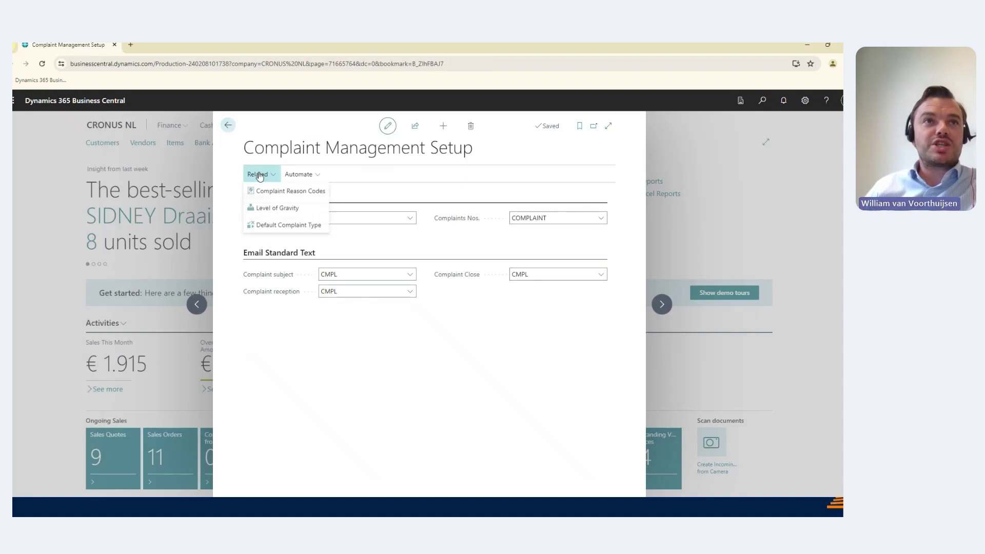
click(286, 233)
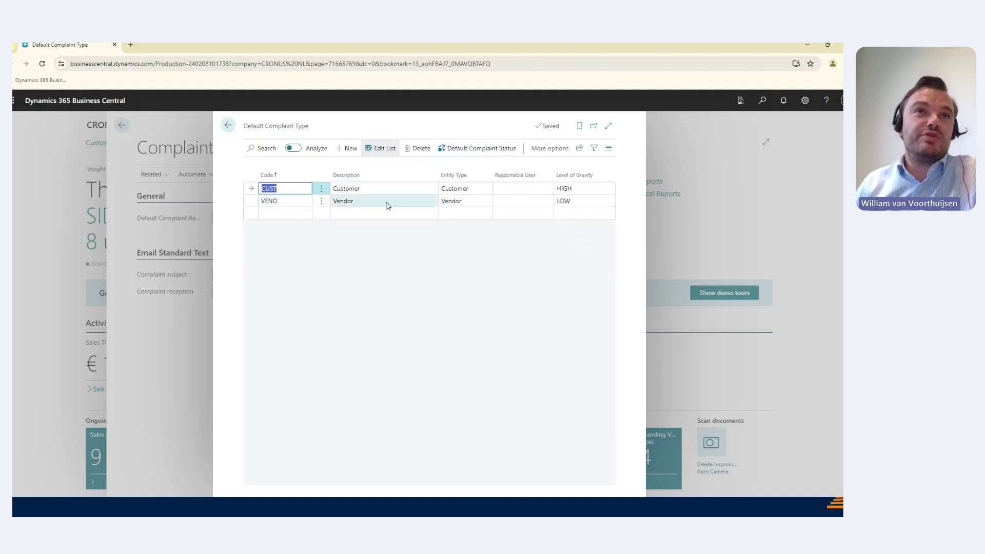
click(475, 149)
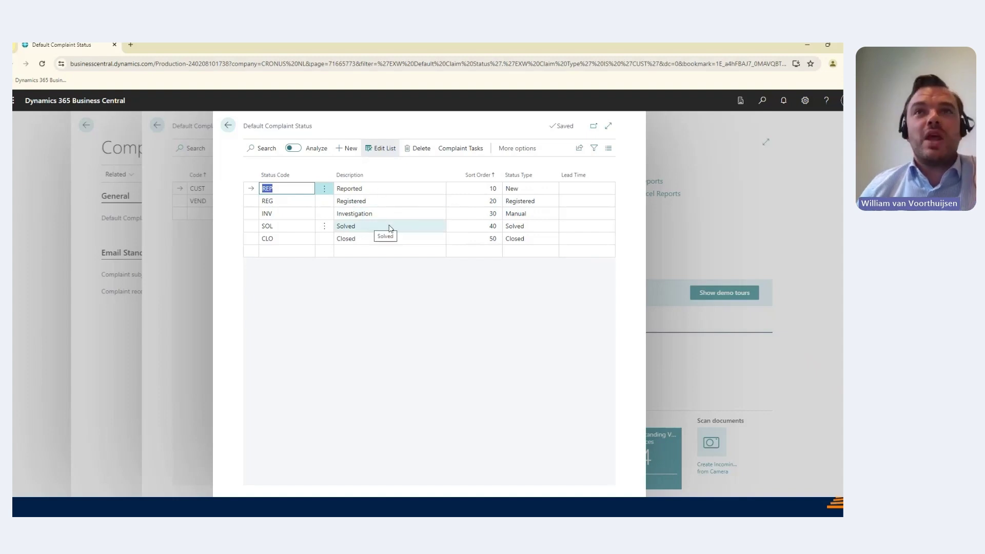
click(543, 190)
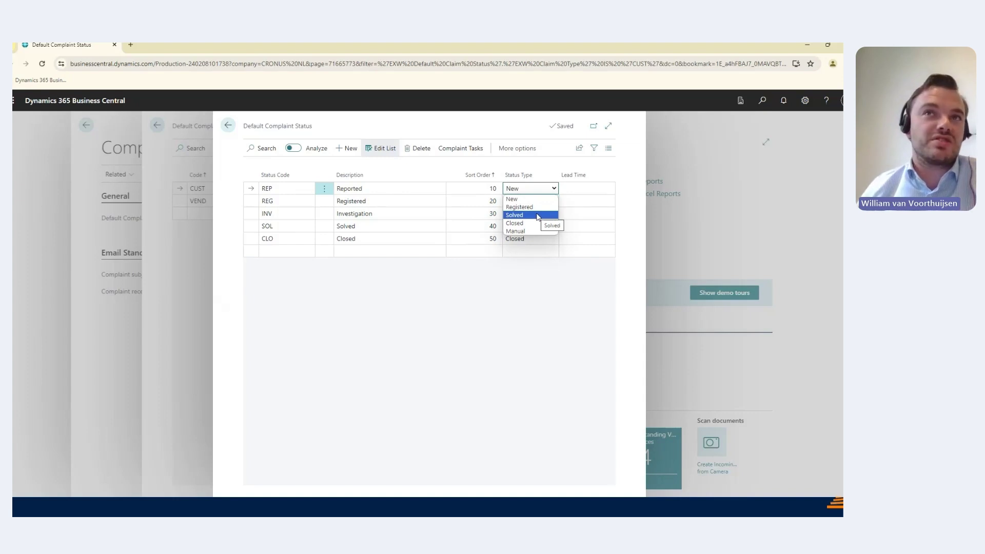
click(516, 230)
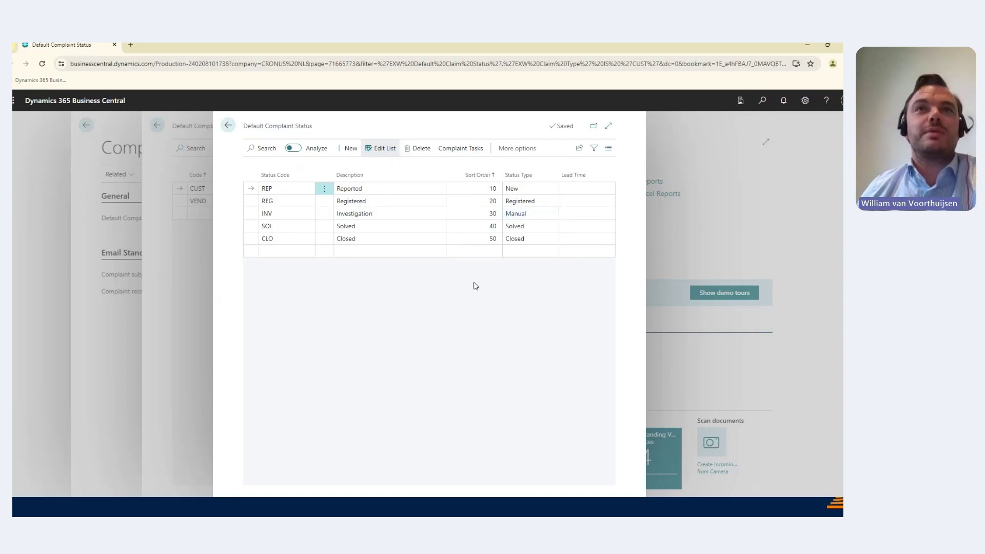
- Examine the default complaint tasks of the Registered status, and return to the home page
click(403, 203)
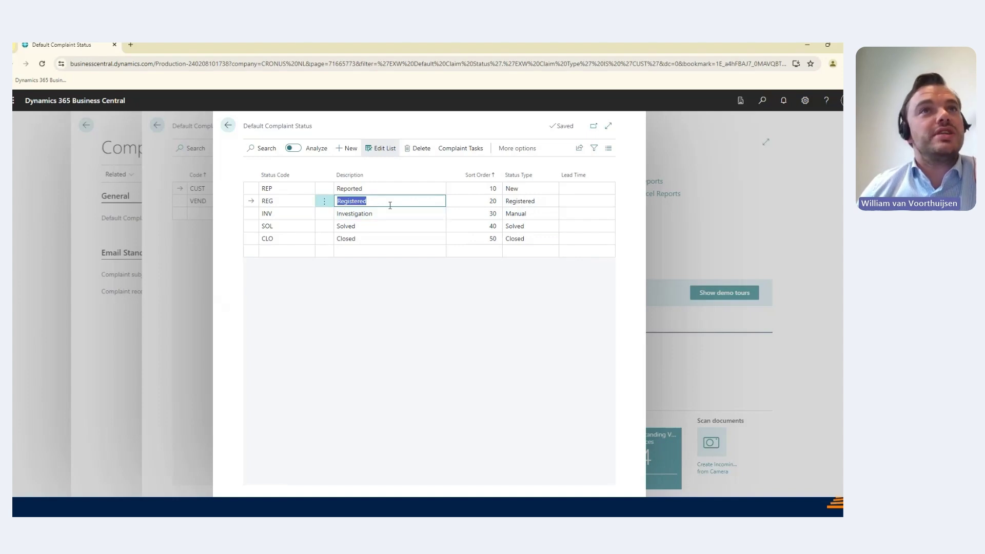
click(460, 149)
click(292, 171)
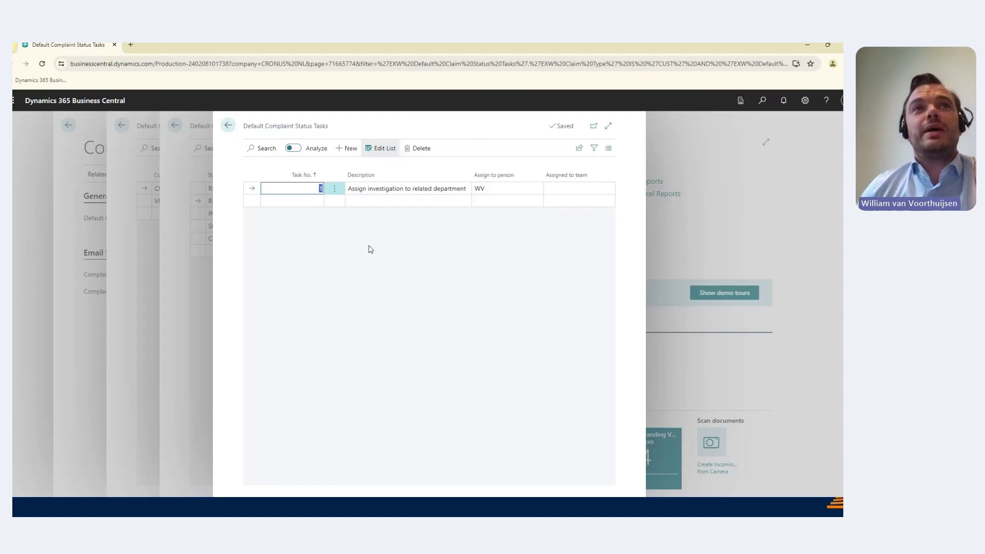
key(Escape)
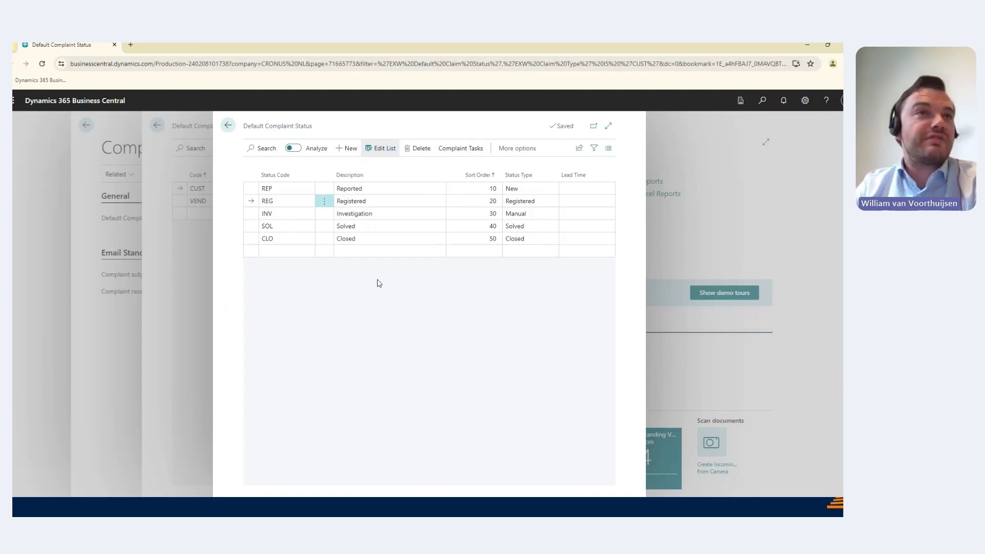
key(Escape)
key(Escape)
key(Escape)
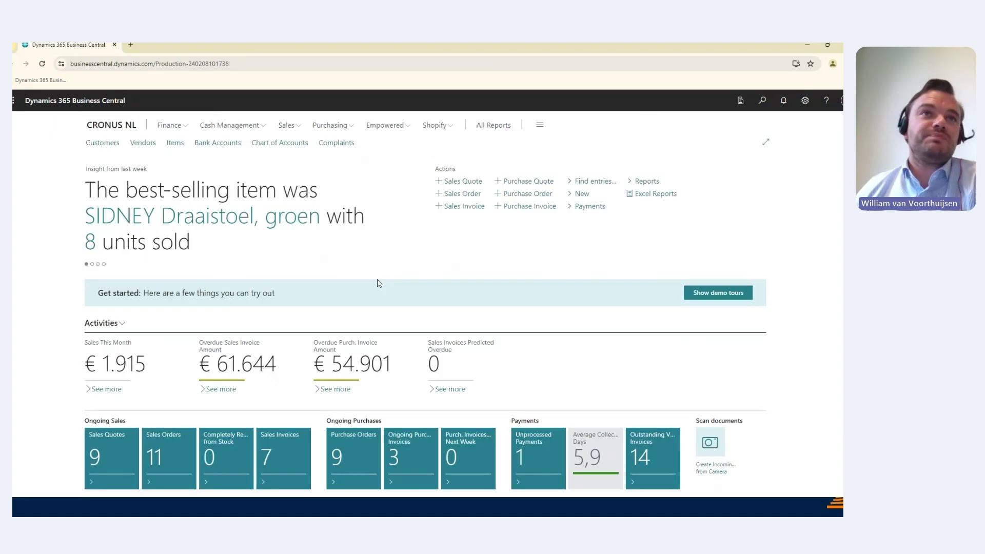
- Create a new complaint from the Complaints list and set its complaint type to CUST
click(338, 145)
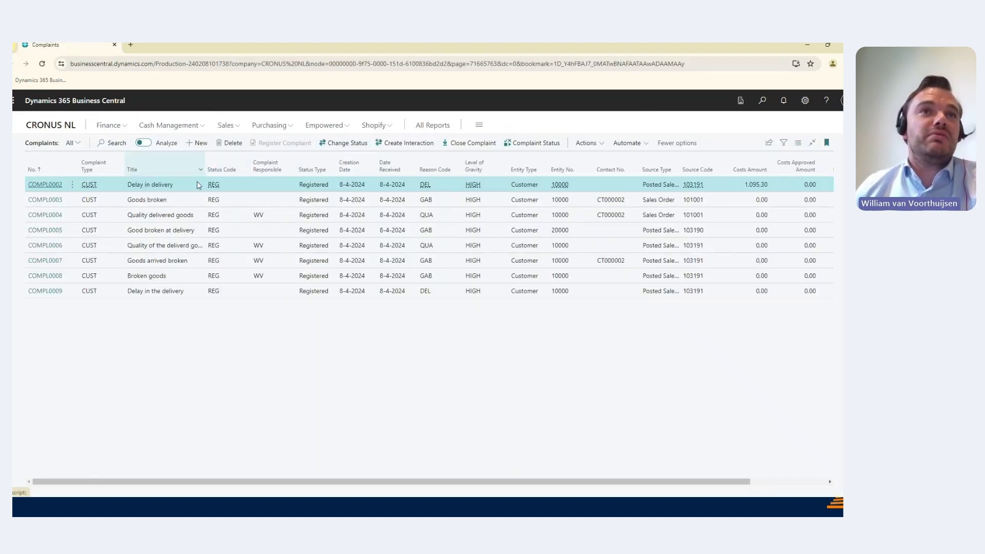
click(196, 151)
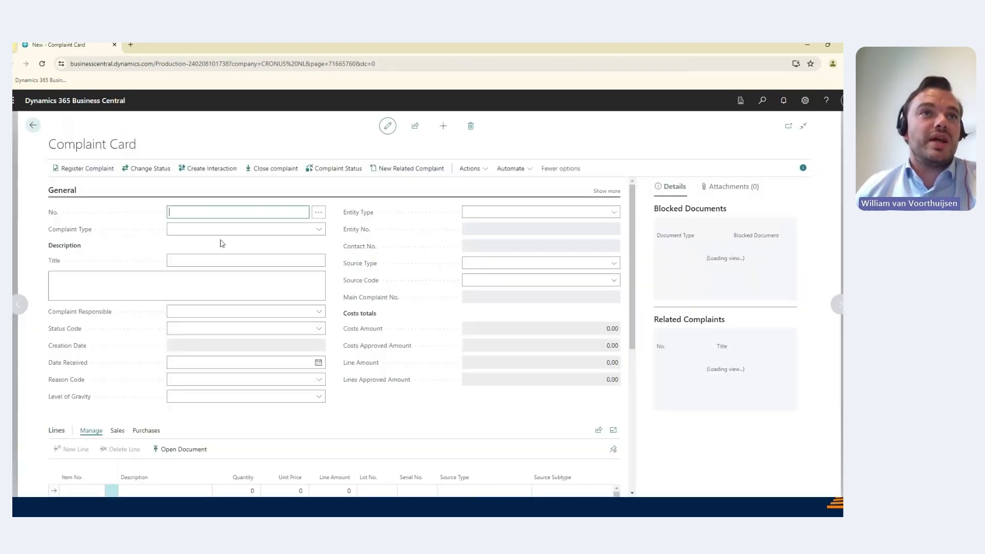
click(250, 229)
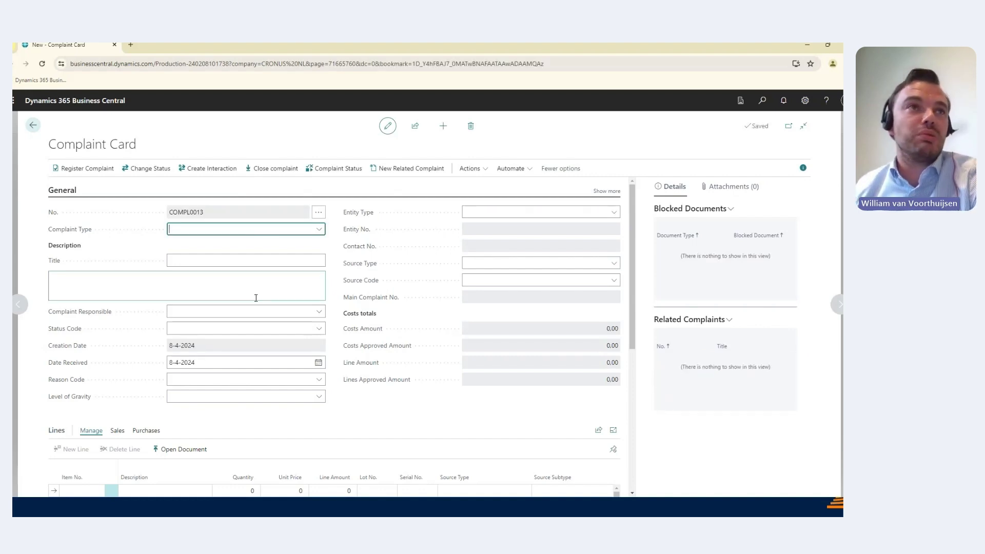
click(319, 229)
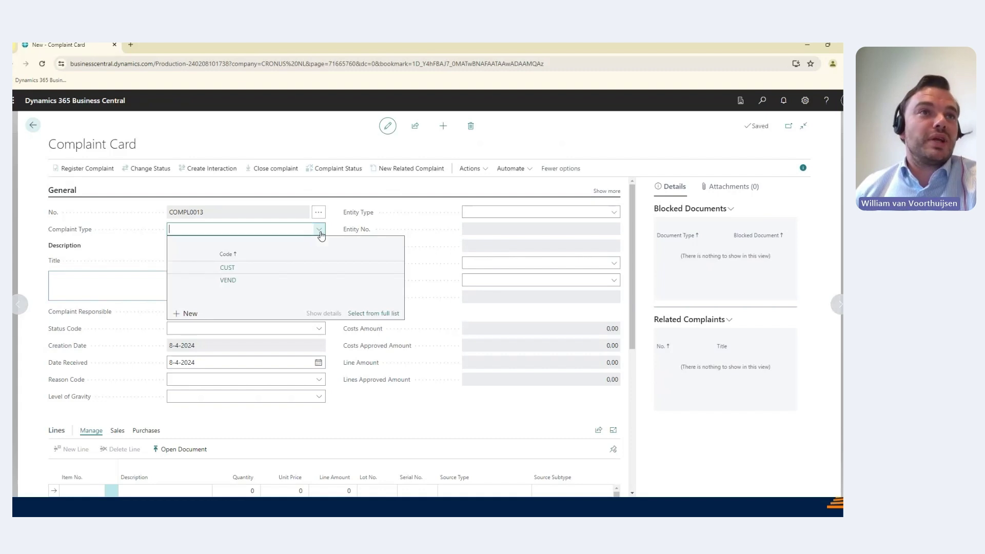
click(228, 268)
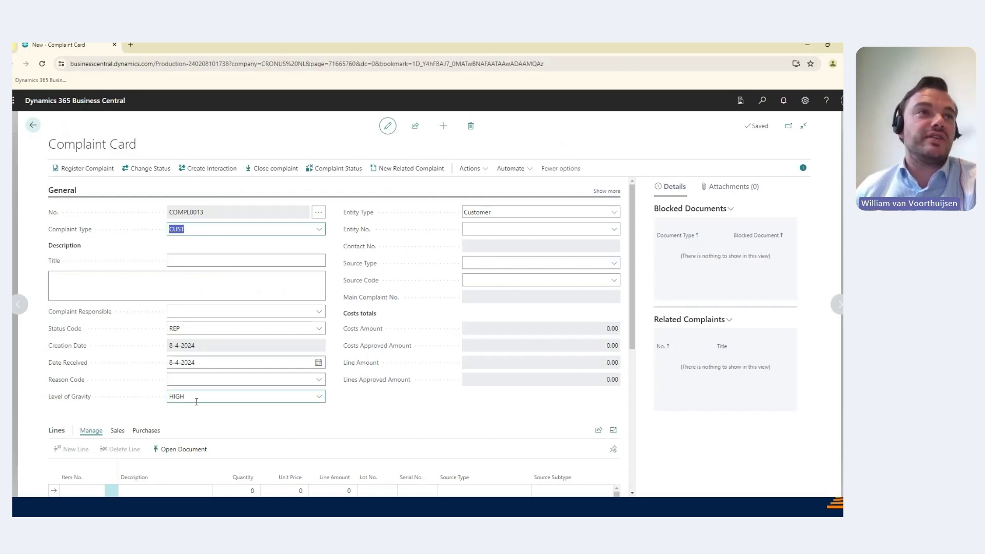
- Enter the complaint title "Goods are arrived broken" and the description "add info"
click(210, 256)
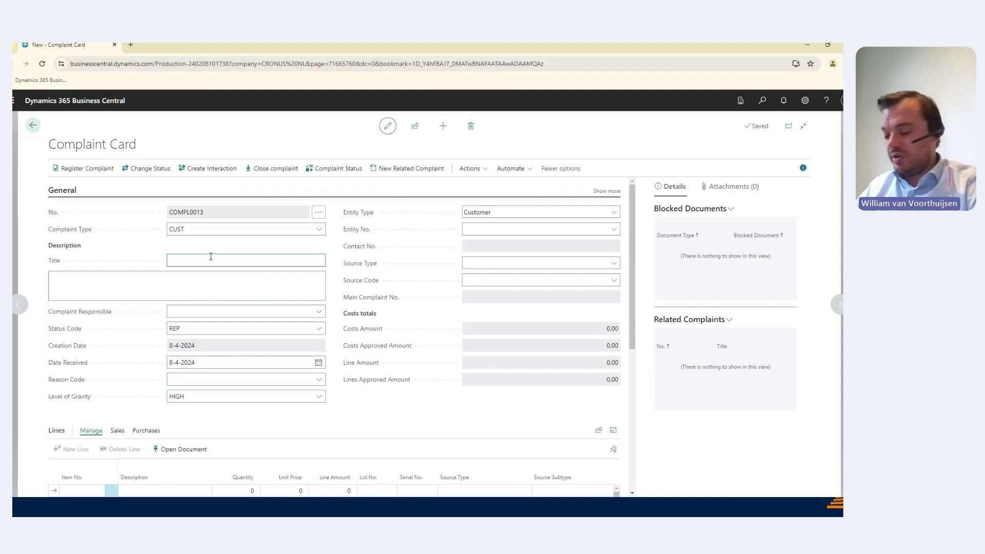
text(G)
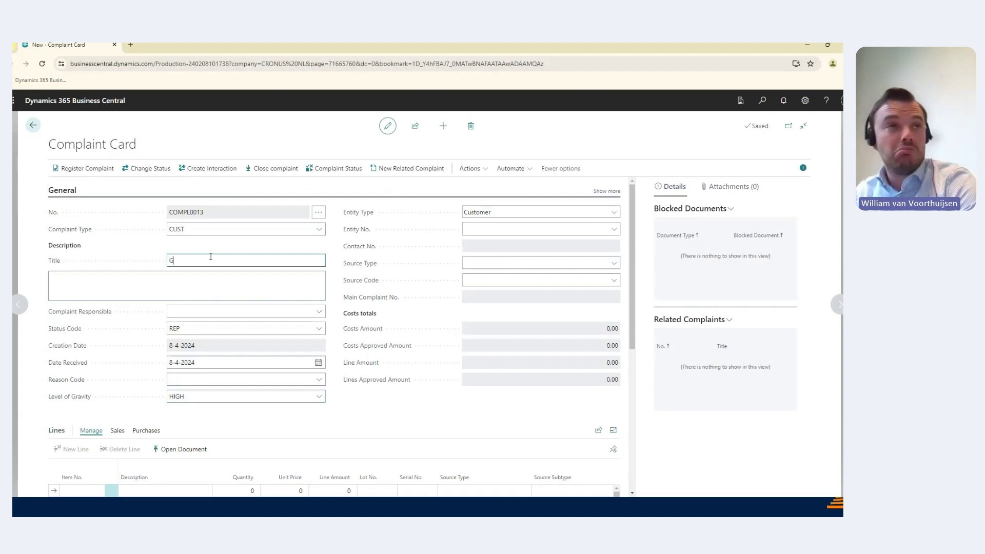
text(oods are )
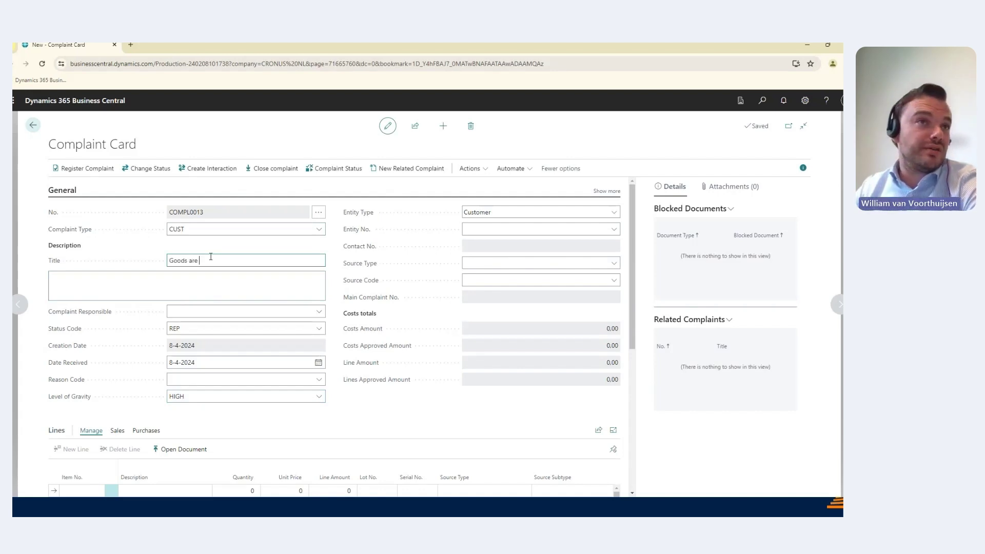
text(arrived broken)
key(Tab)
text(add info)
key(Tab)
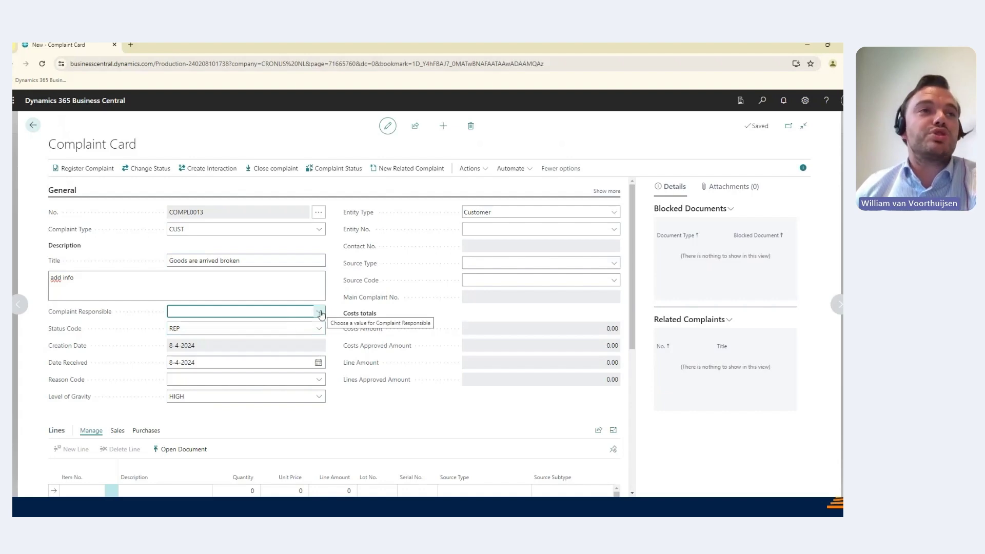
- Set the complaint responsible to code WV and the reason code to GAB (Goods arrived broken), keeping status REP
click(320, 313)
scroll(267, 370, down, 3)
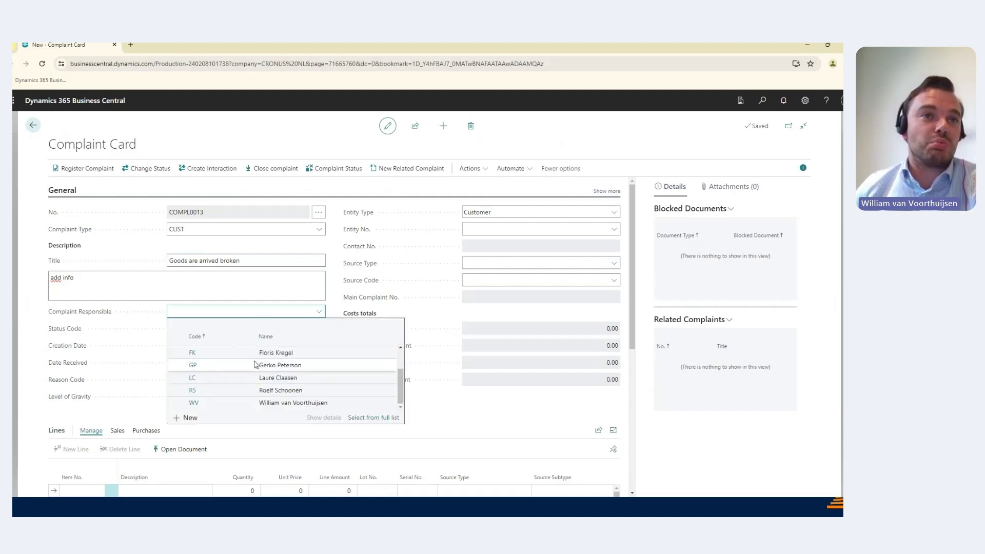
click(280, 403)
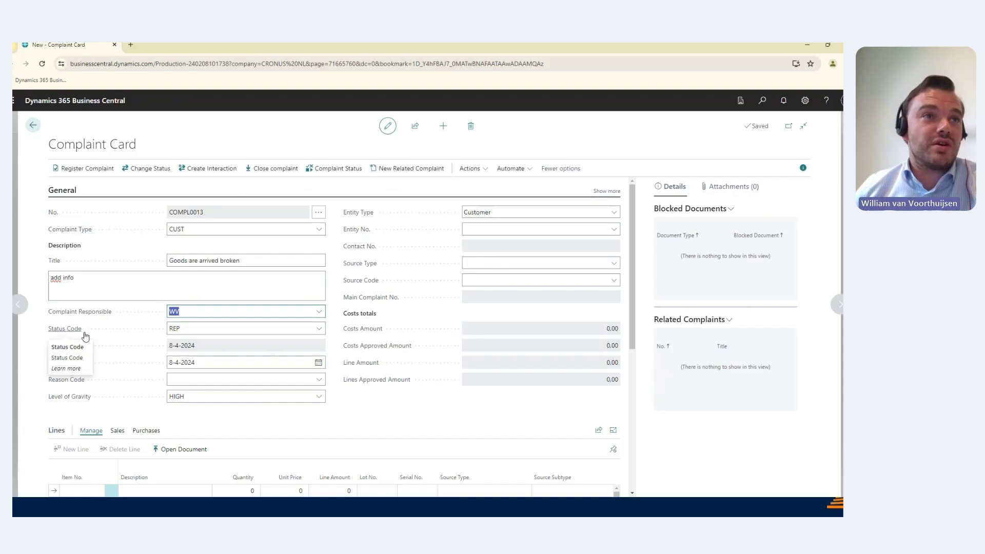
click(320, 330)
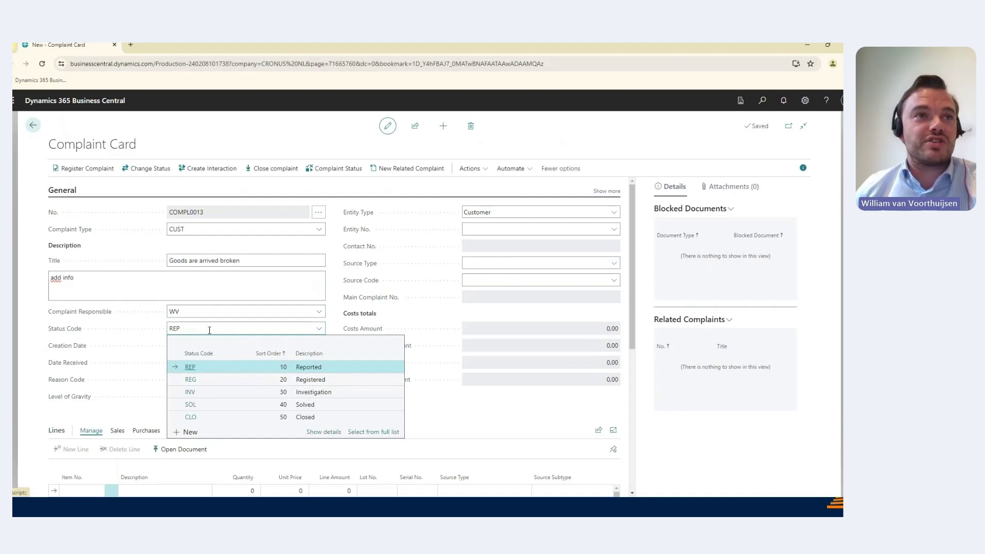
click(337, 333)
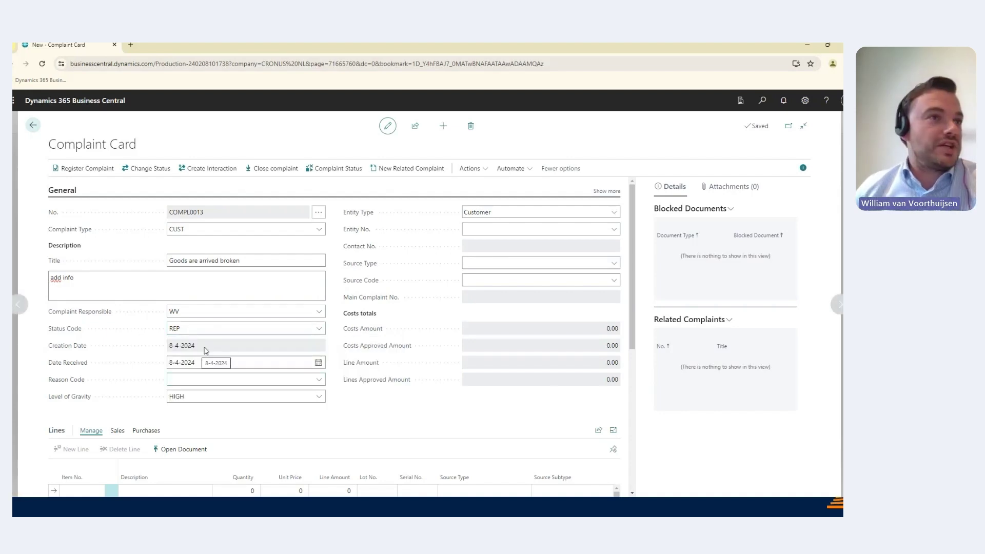
click(319, 381)
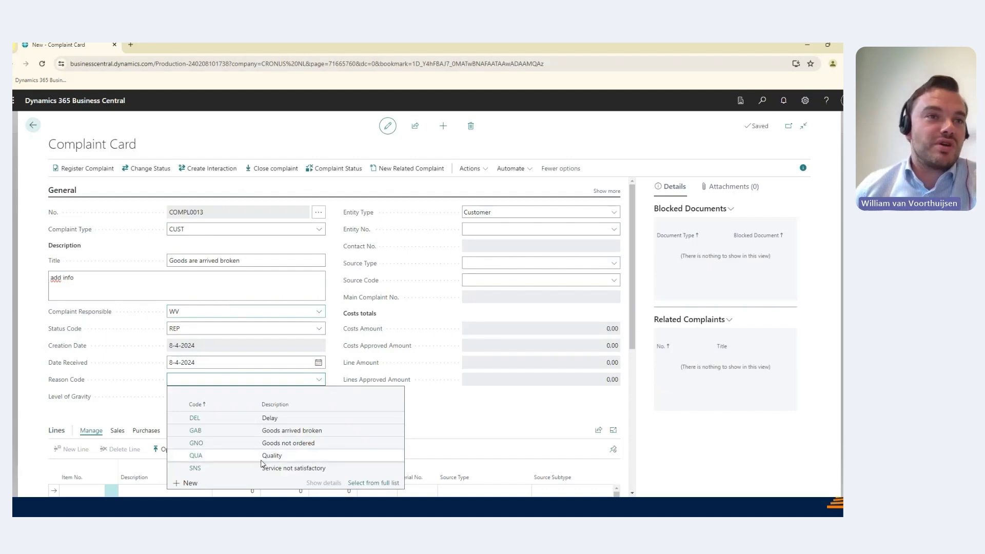
click(285, 434)
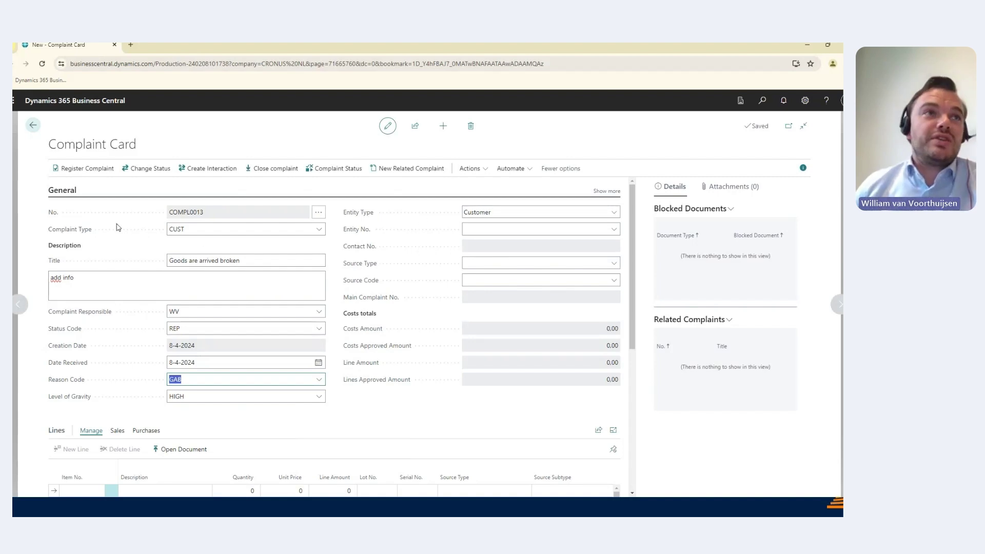
- Set the complaint's entity to the customer Adatum Corporation and select the individual contact person linked to that company
click(615, 231)
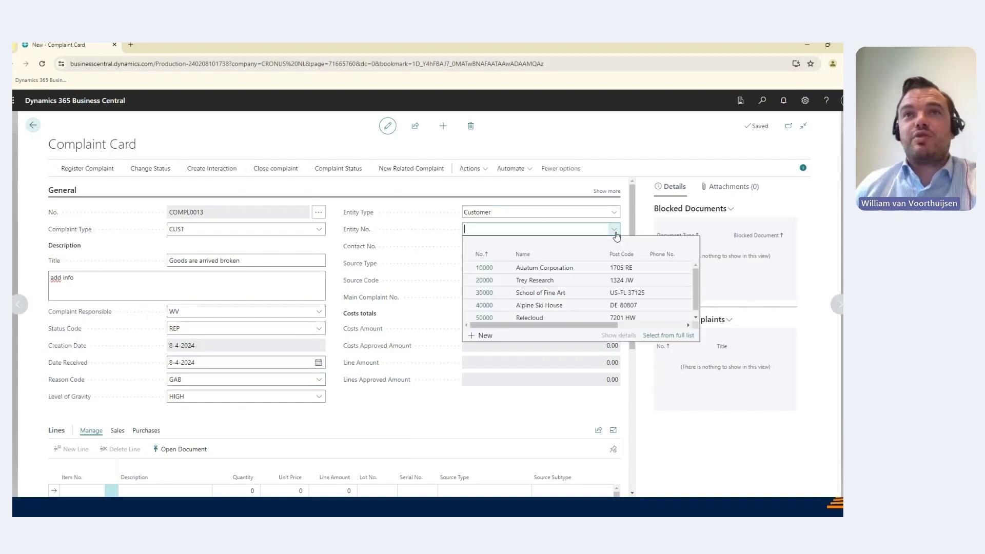
click(541, 269)
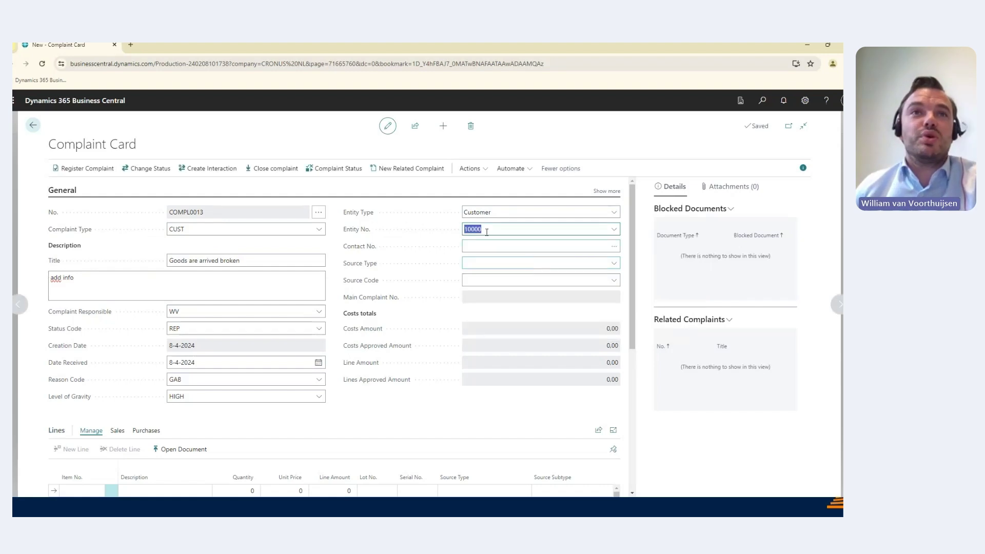
click(585, 248)
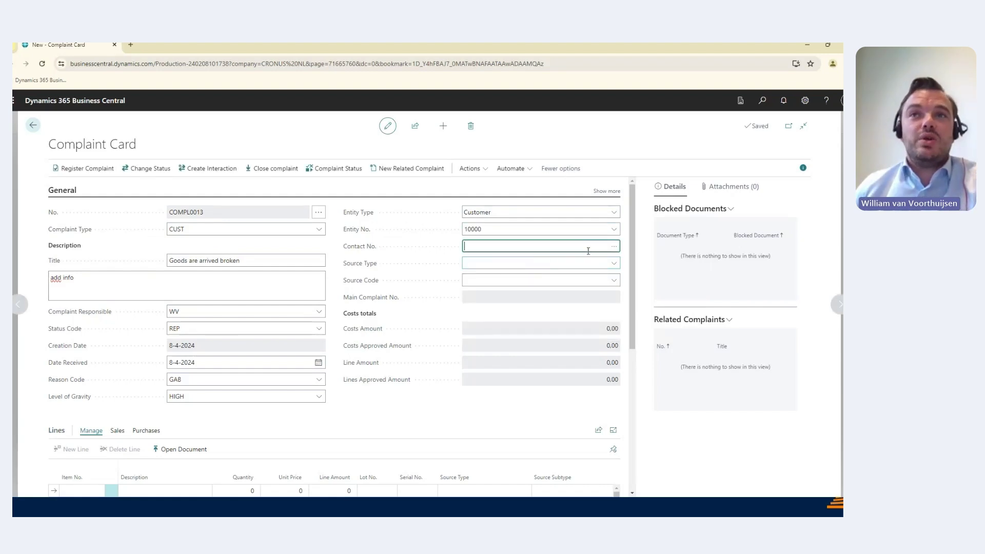
click(616, 250)
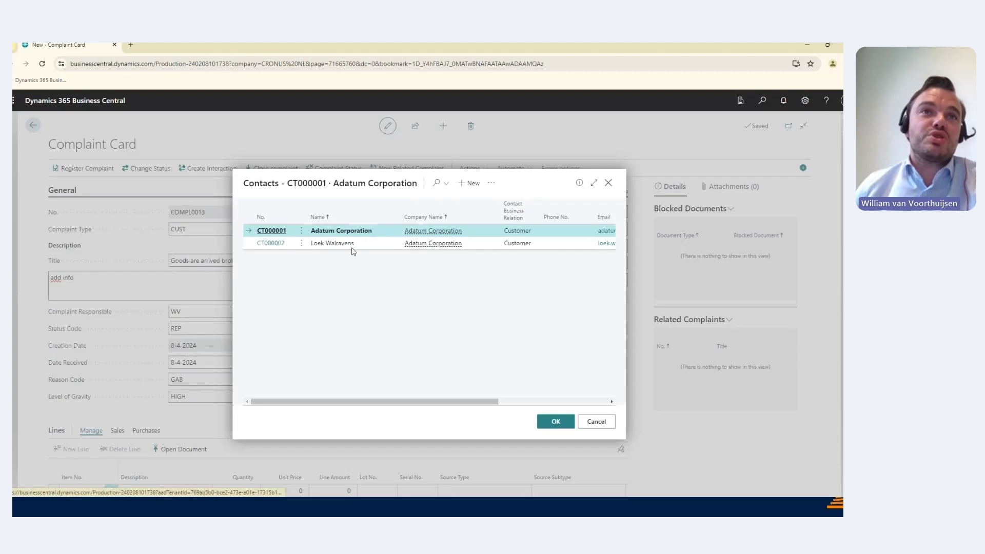
click(337, 244)
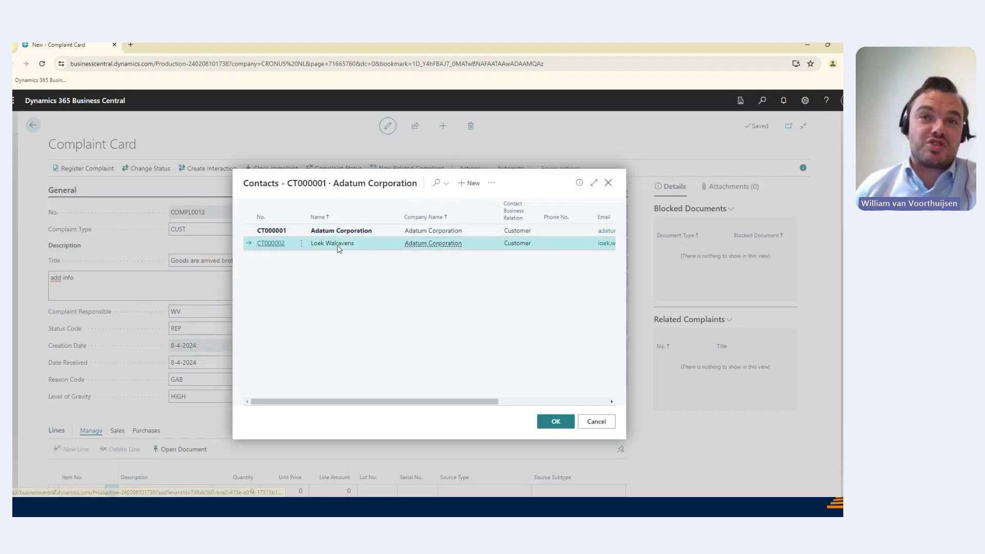
click(554, 422)
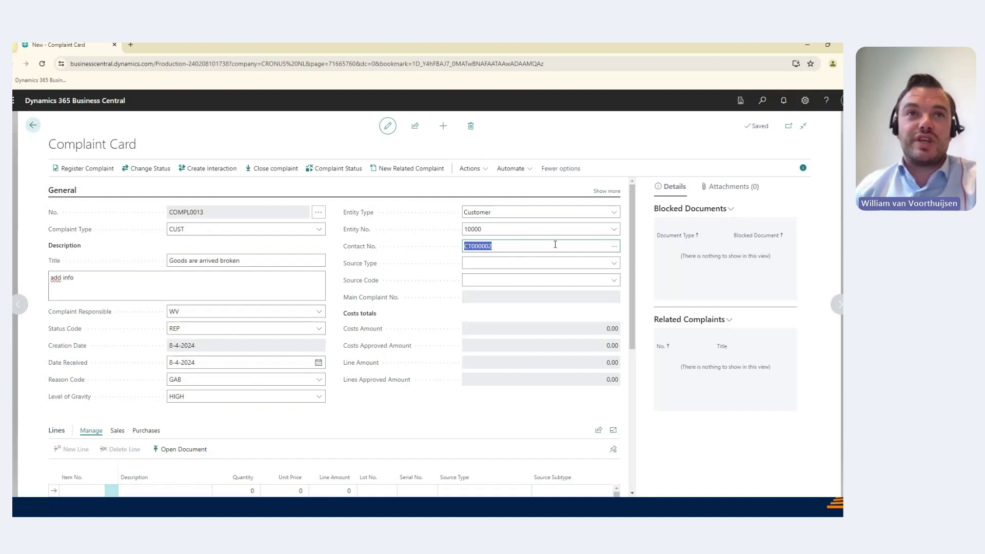
- Set the source type to Posted Sales Invoice, select the customer's invoice as source code, and fill the complaint with its document lines
click(614, 264)
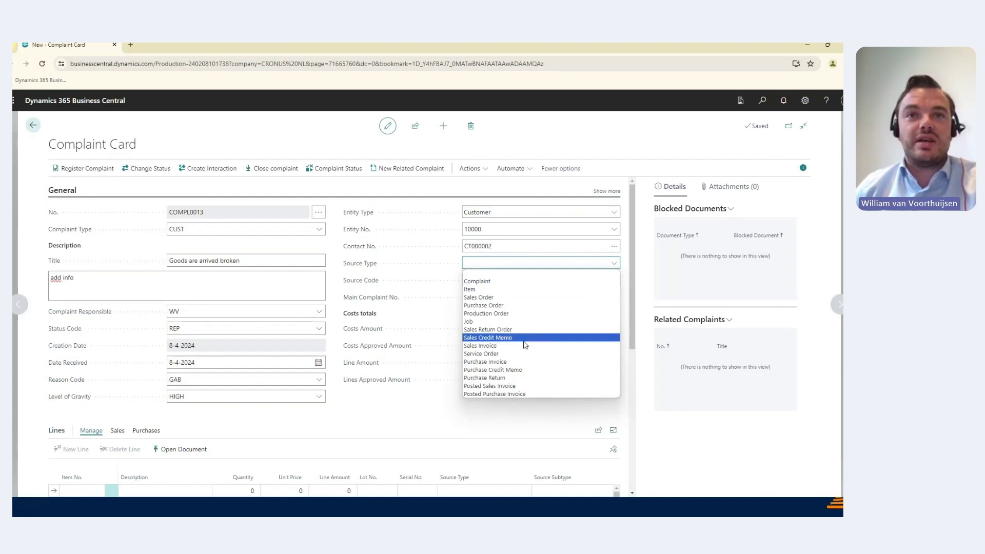
click(507, 386)
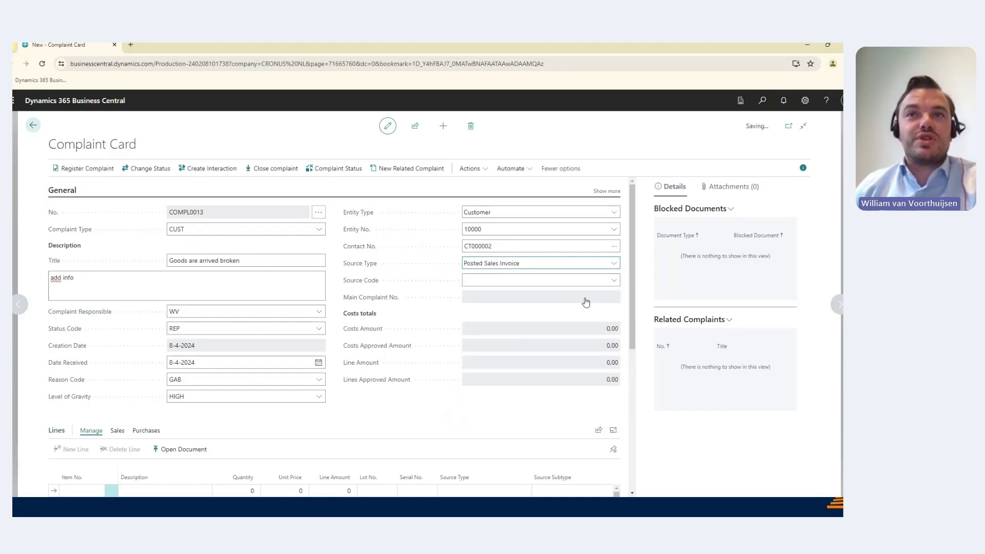
click(613, 282)
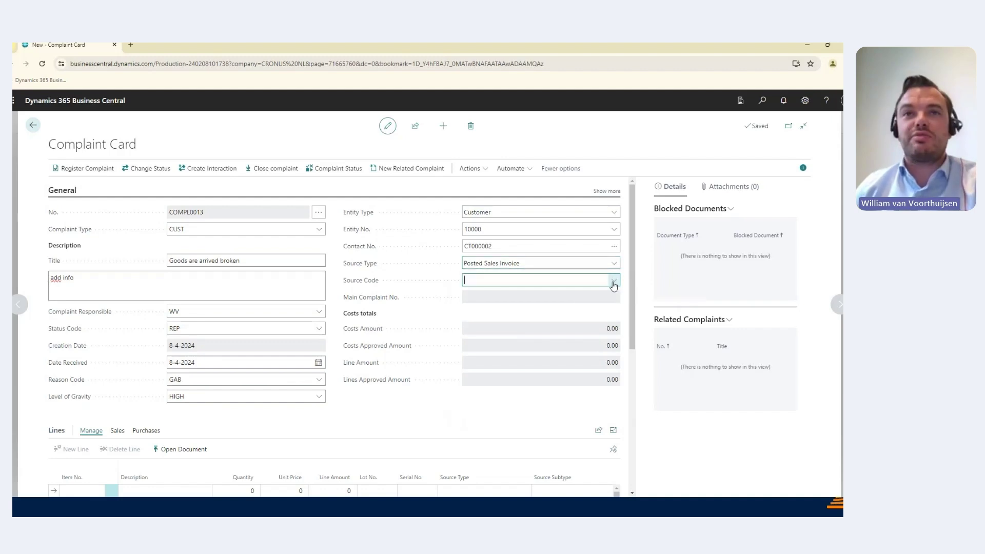
click(502, 323)
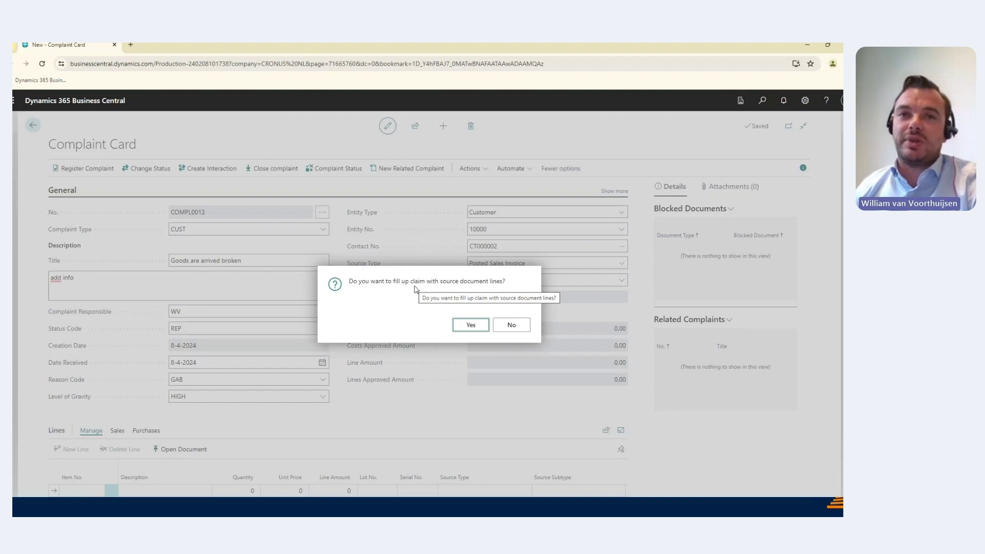
click(468, 325)
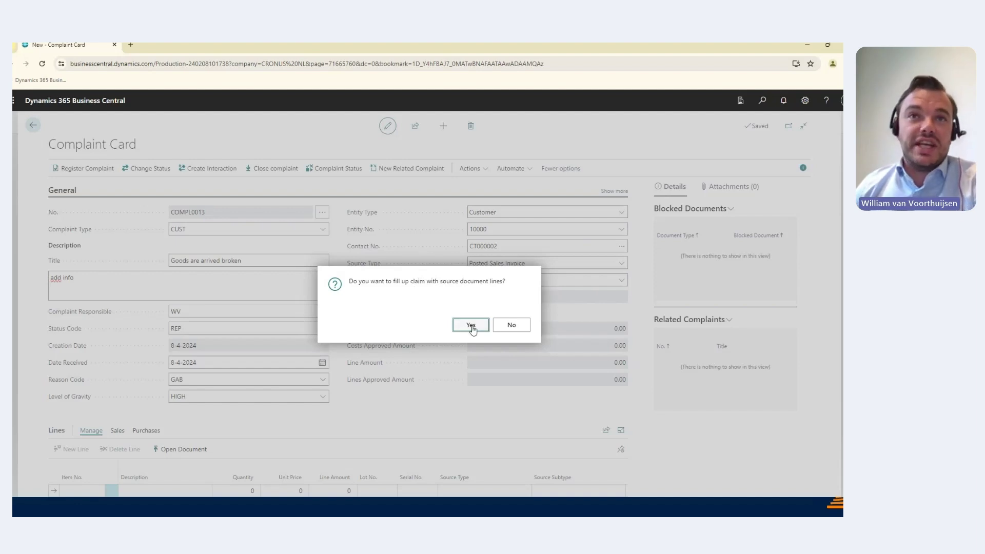
- Examine the complaint's item lines, the Costs section and the cost totals on the card
scroll(631, 324, down, 3)
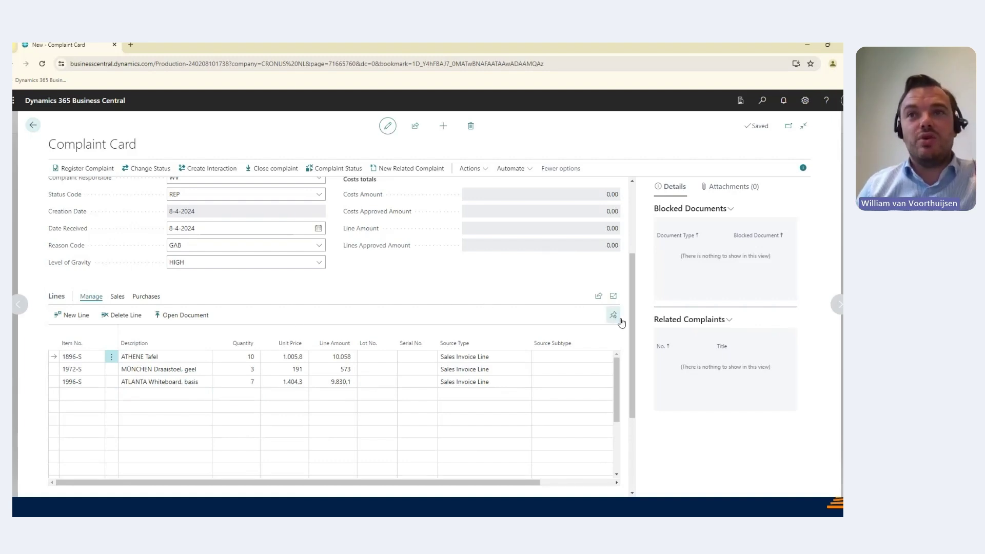
scroll(634, 322, down, 3)
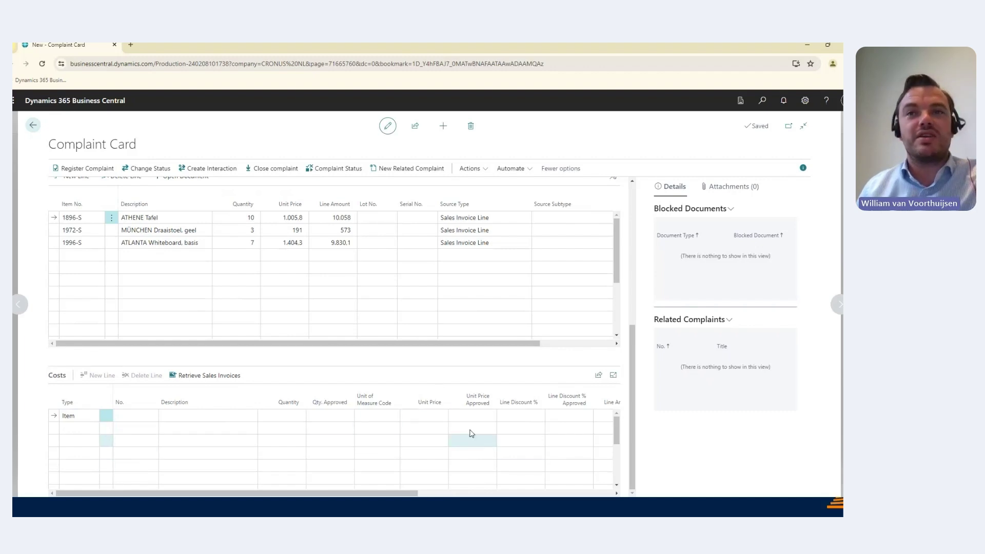
drag(630, 371, 638, 245)
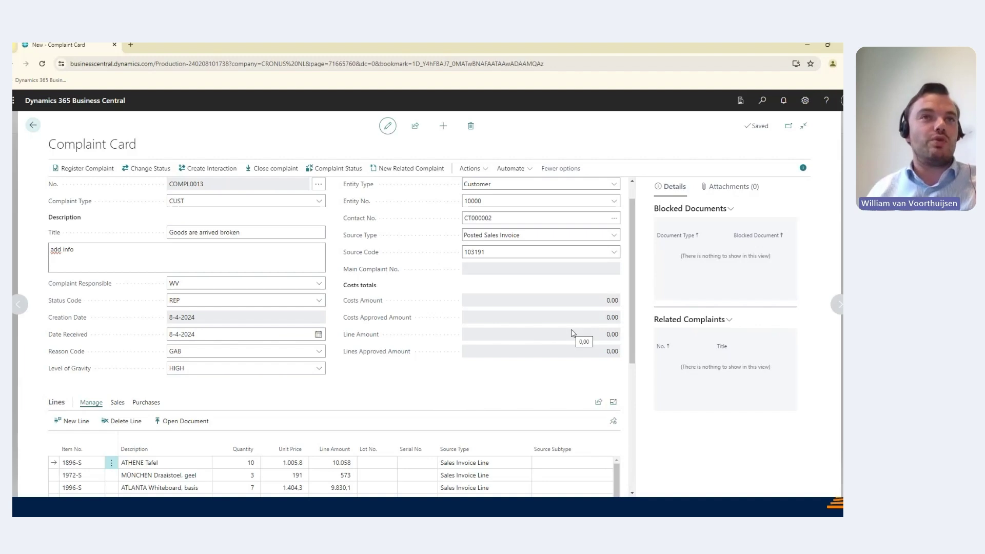
scroll(534, 372, up, 1)
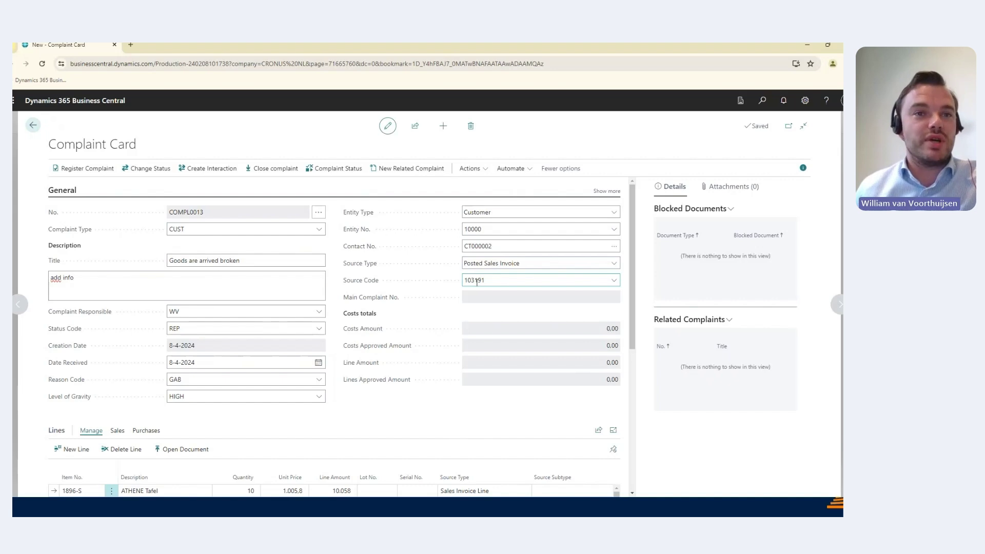
scroll(430, 356, down, 3)
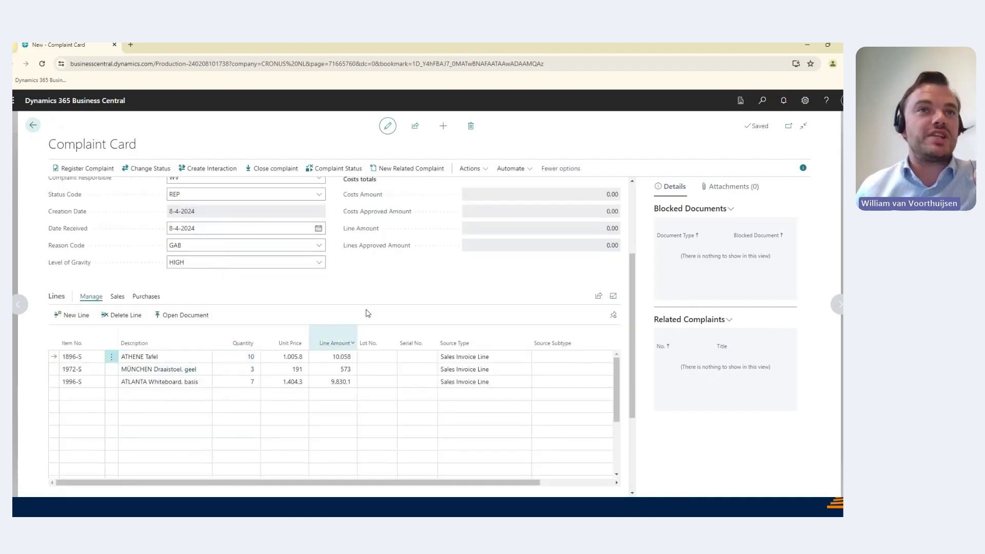
scroll(604, 288, up, 3)
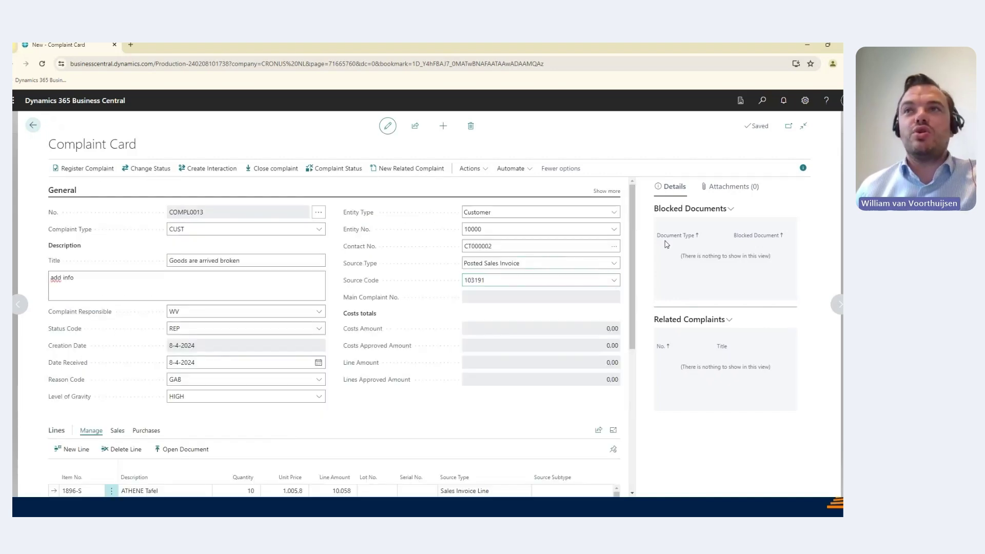
- Add a blocked document of type S.Invoice to the complaint, selecting the same posted sales invoice as its source
click(733, 213)
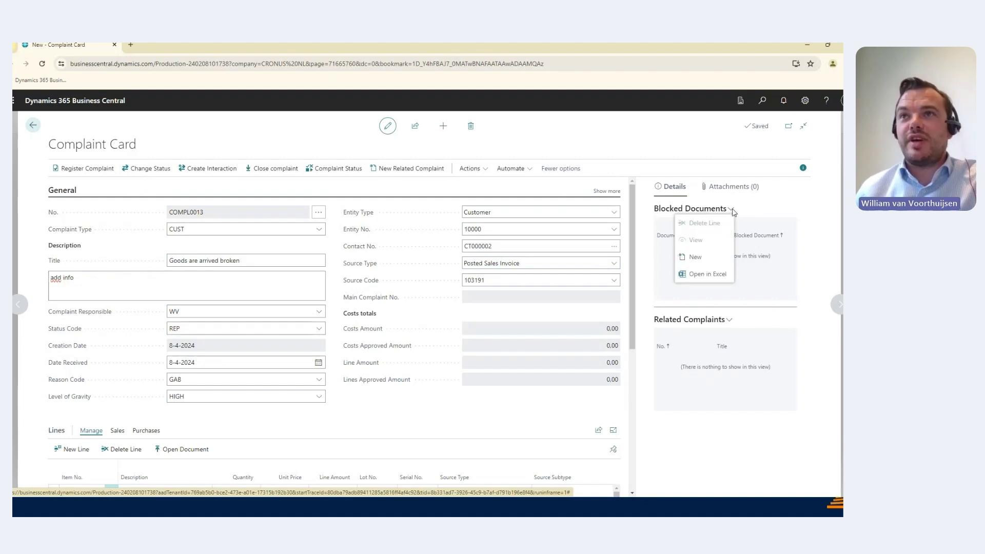
click(698, 259)
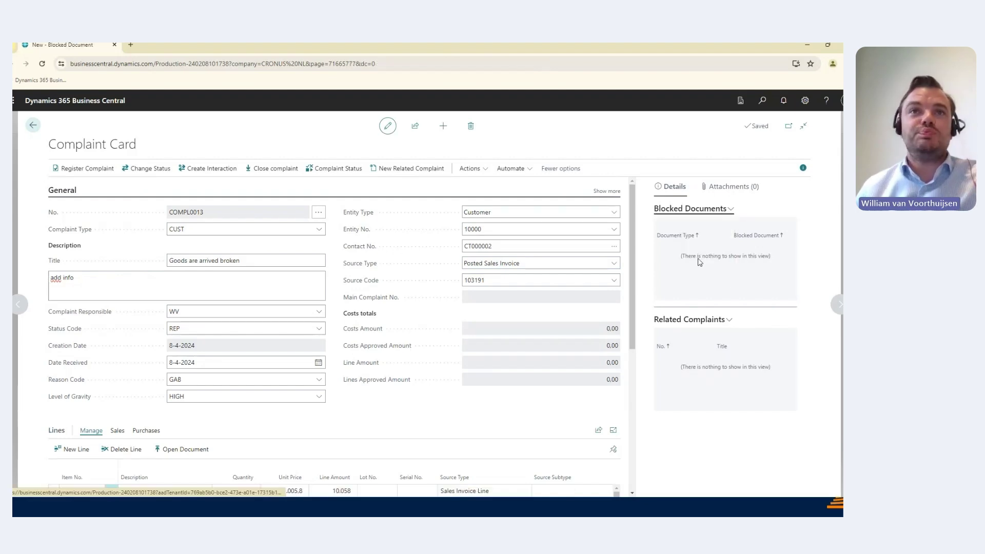
click(498, 187)
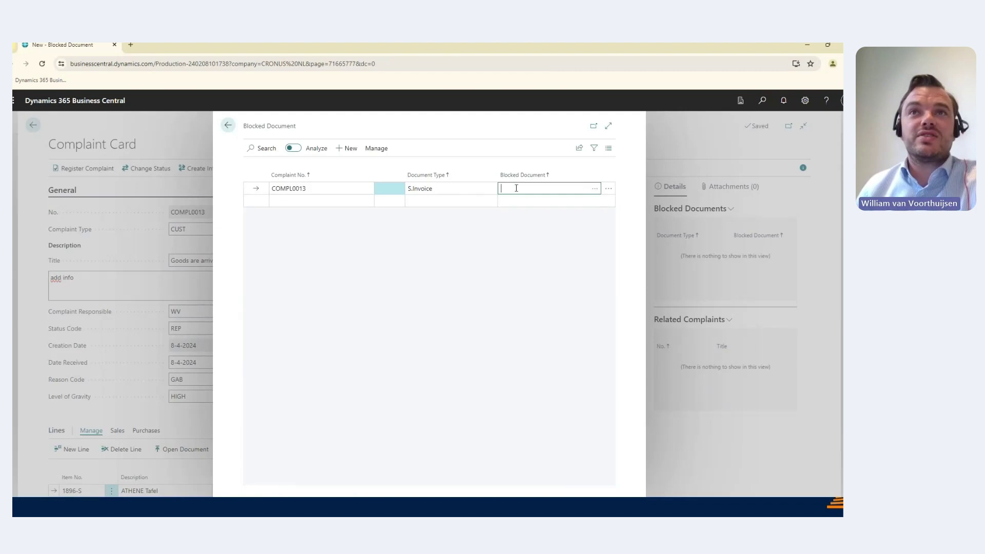
click(595, 191)
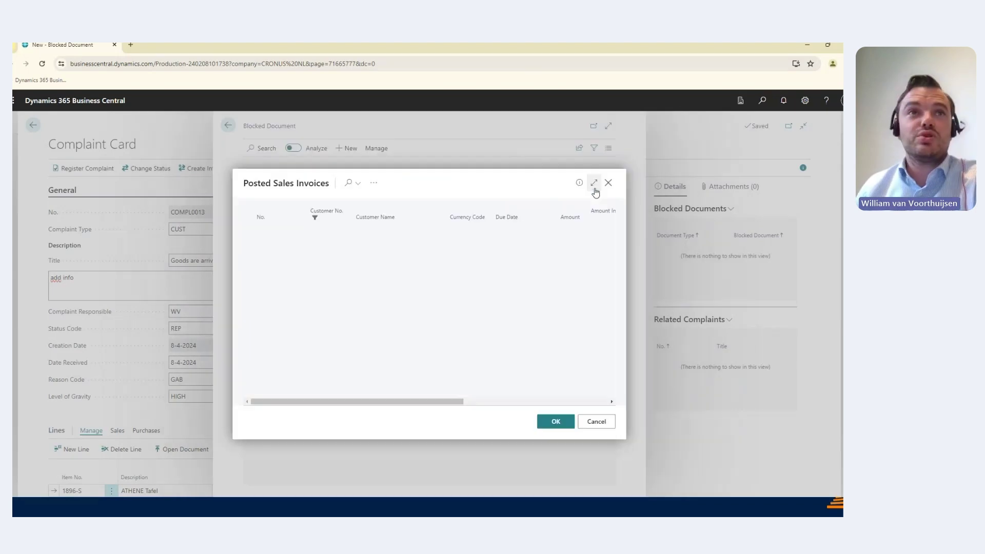
click(556, 422)
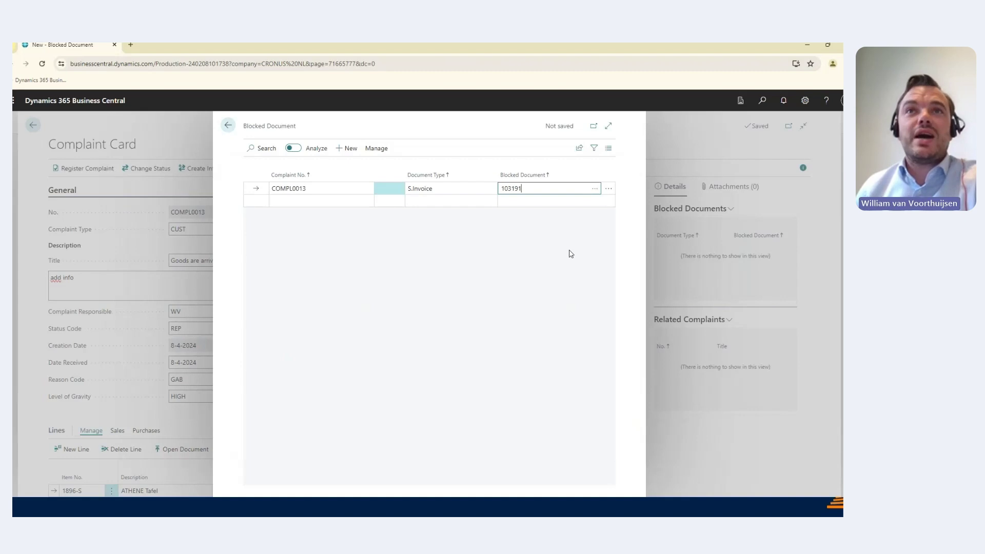
key(Escape)
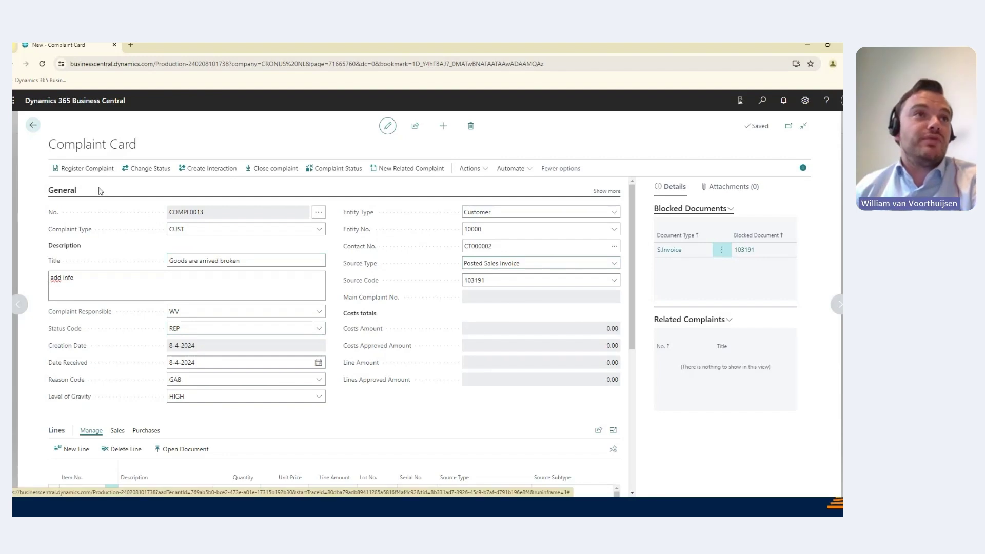
- Register the complaint without notifying the customer and without emailing the tasks
click(79, 170)
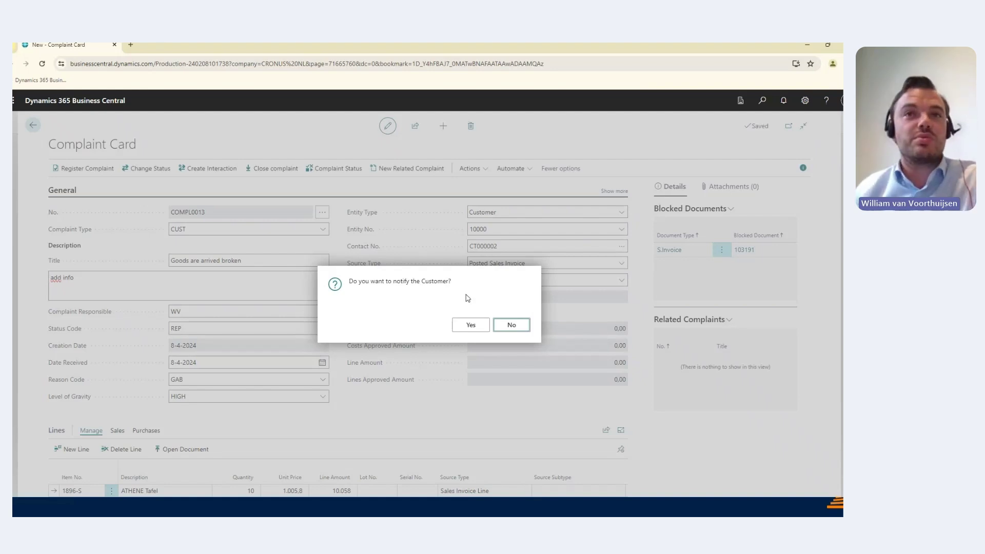
click(512, 326)
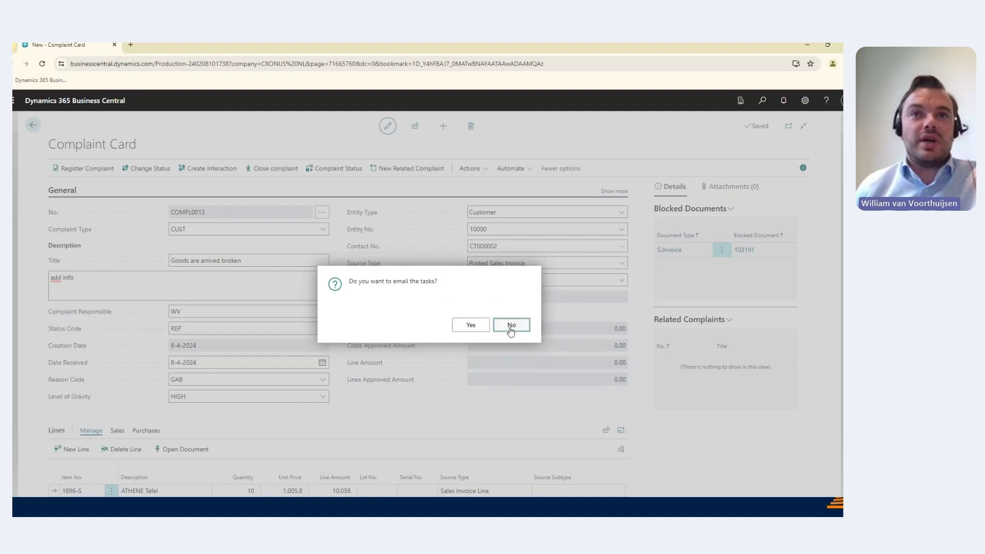
click(510, 326)
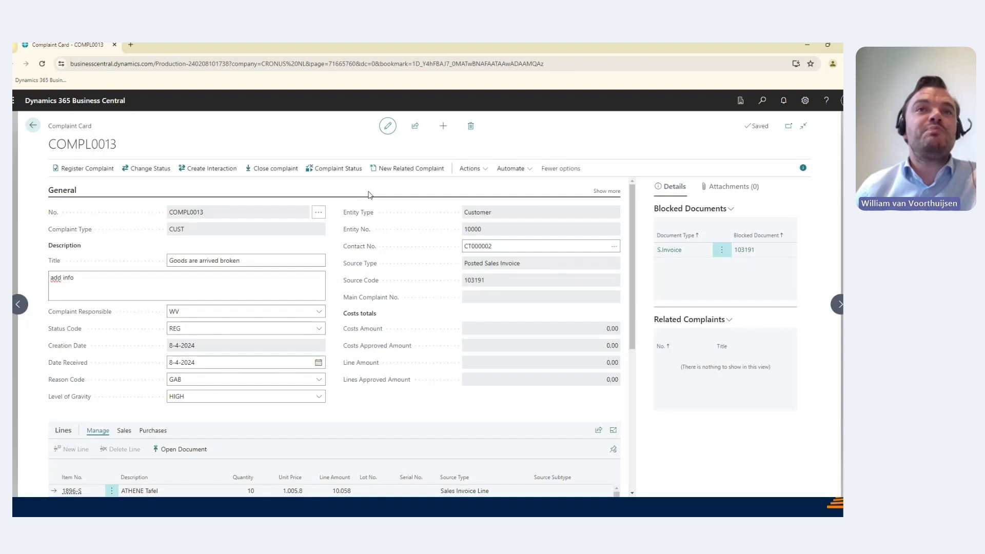
- Examine the complaint's status overview and the open task of the Registered status, and return to the home page
click(339, 169)
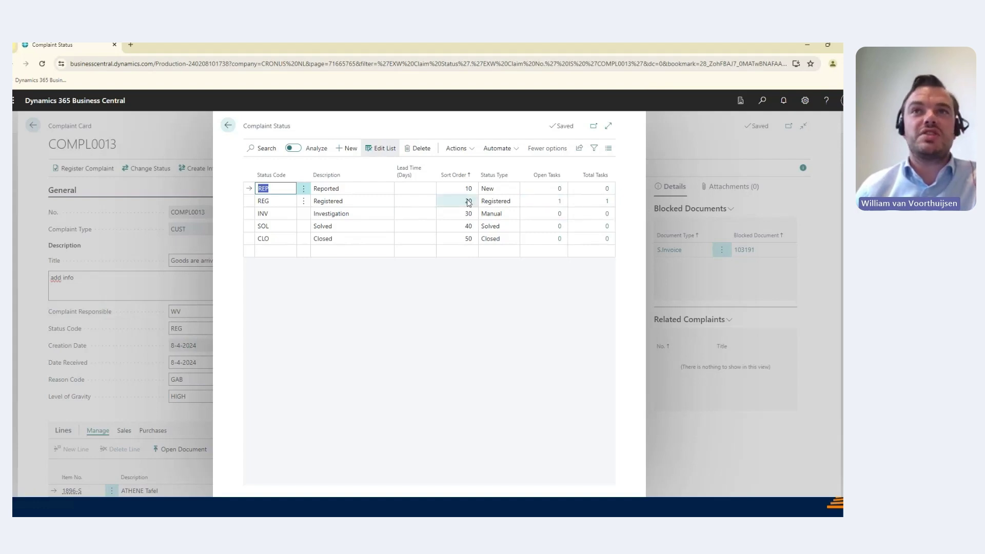
click(560, 203)
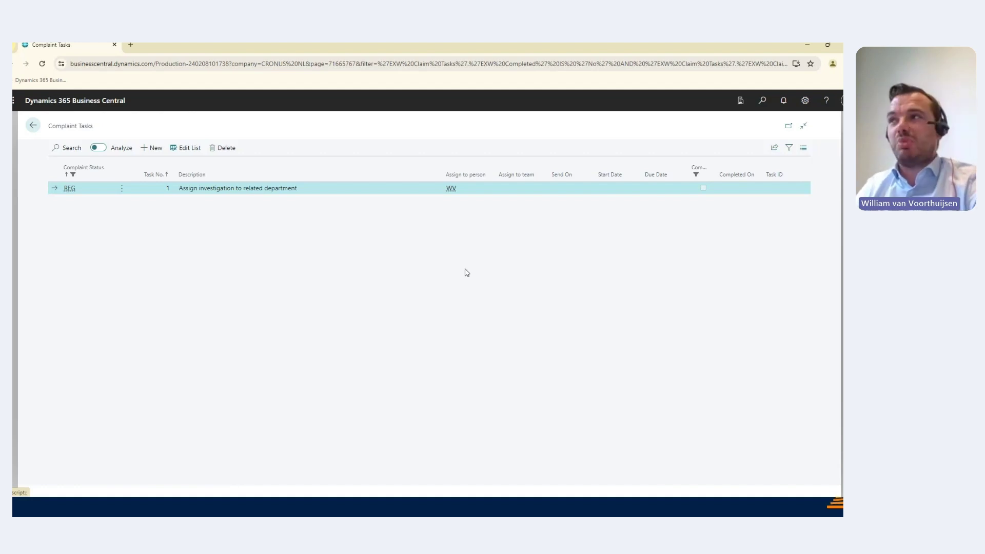
key(Escape)
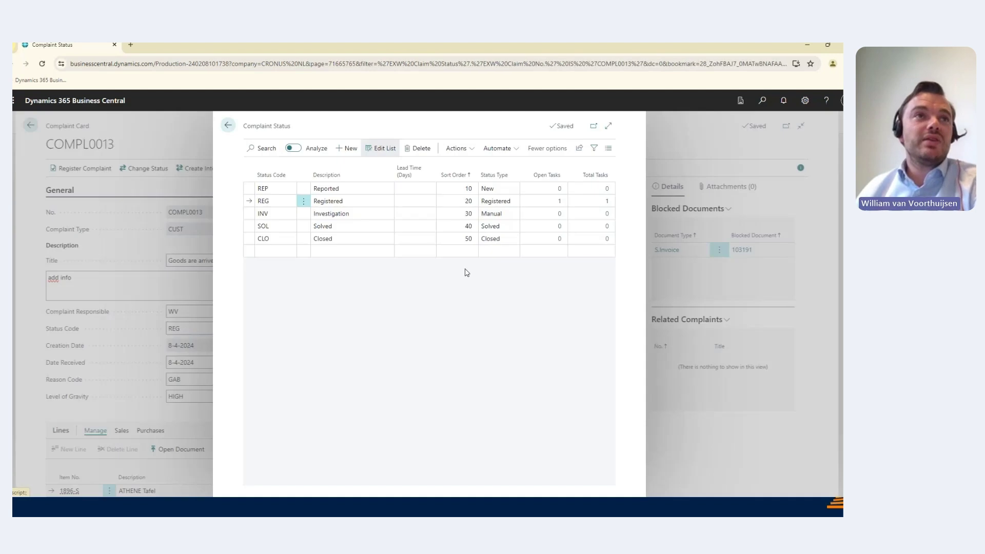
key(Escape)
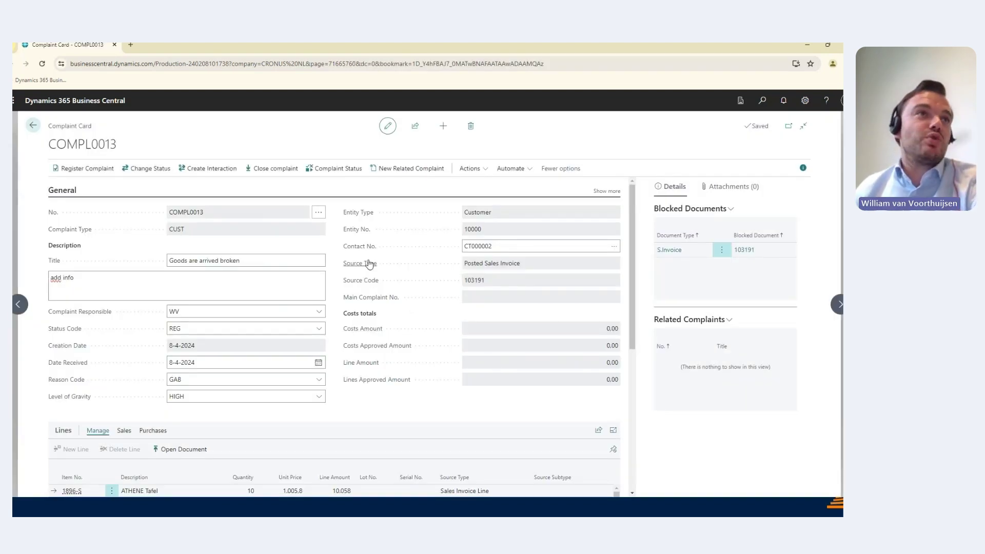
mouse_move(366, 264)
key(Escape)
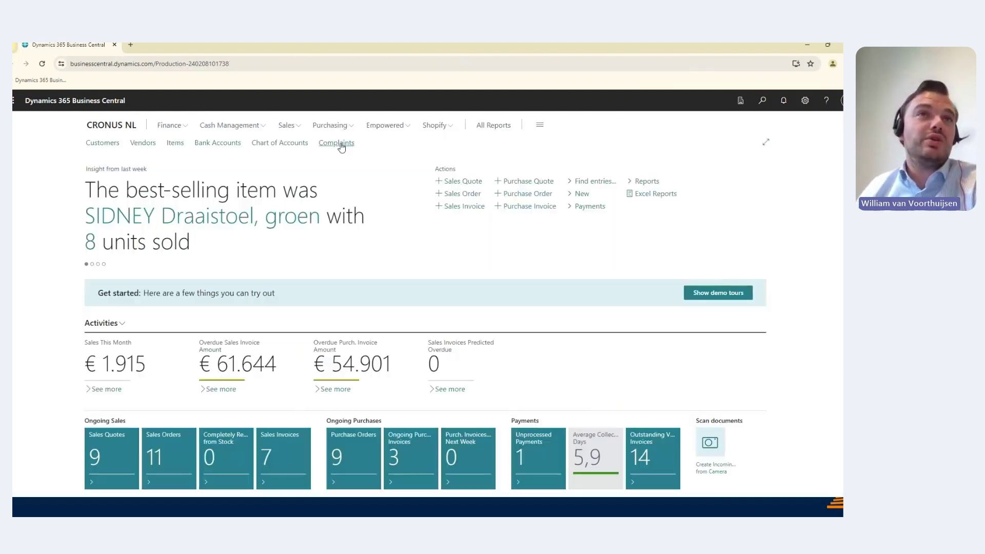
- Review the archived complaints list of Complaint Management, and switch to the presentation slides
click(406, 127)
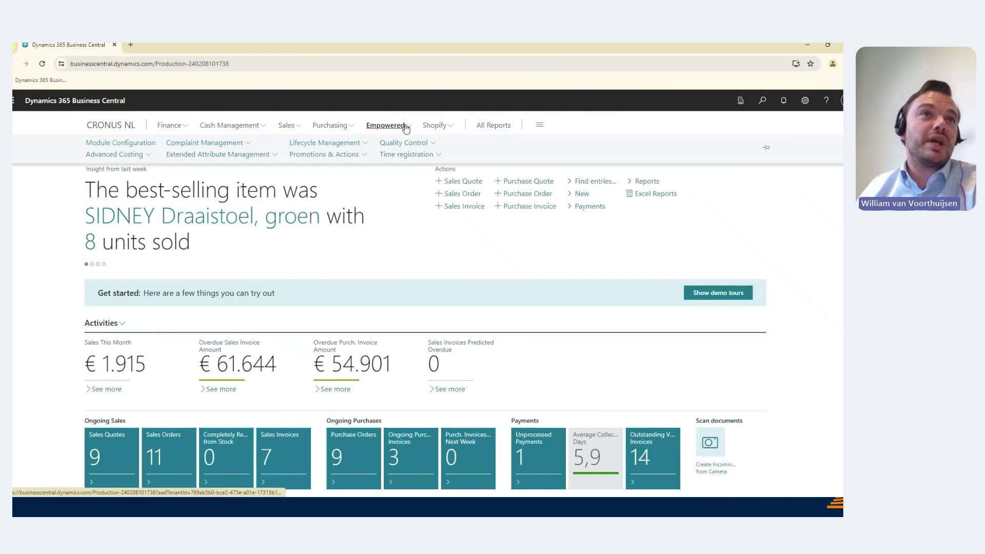
click(242, 142)
click(211, 190)
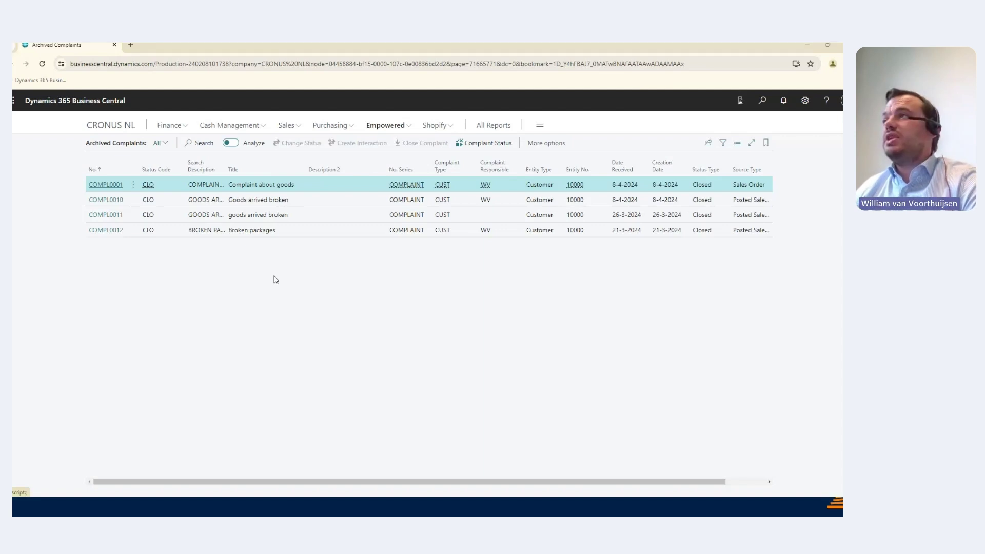
key(alt+Tab)
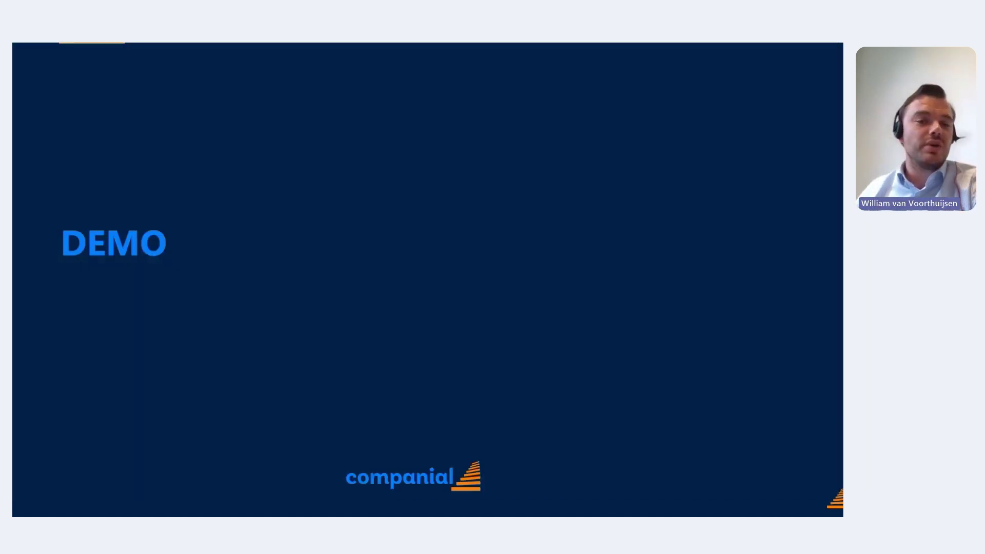